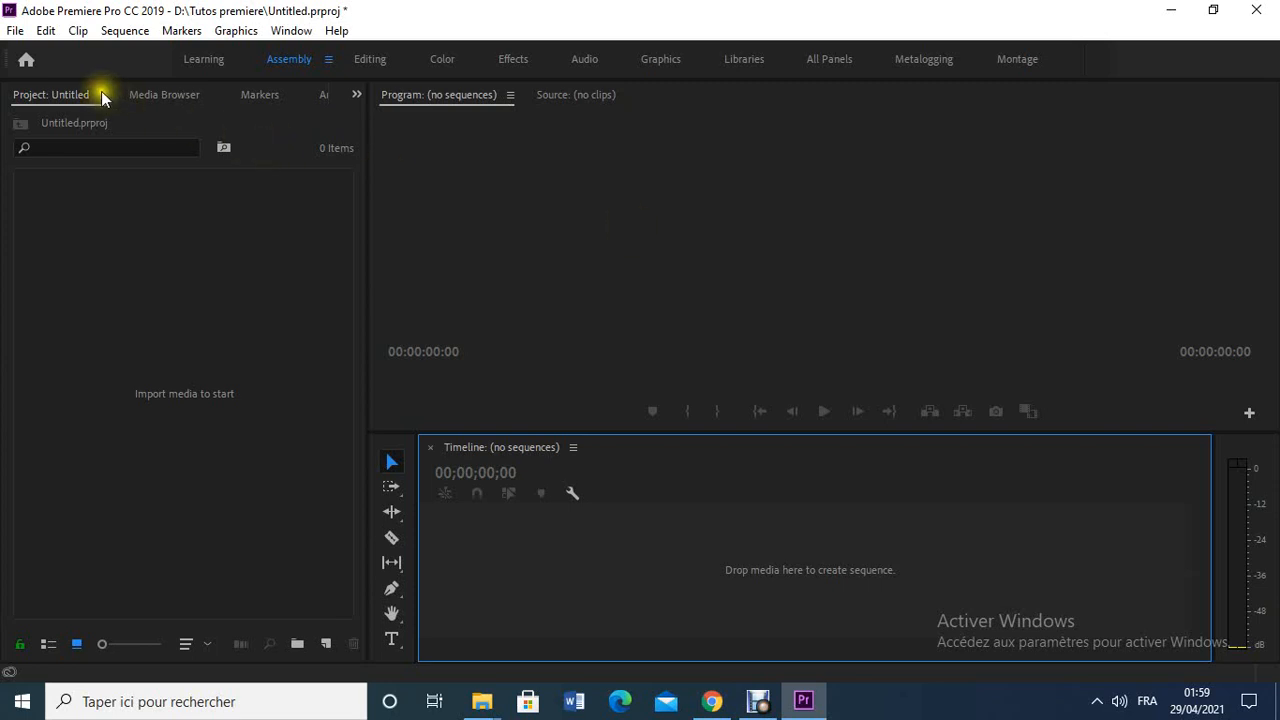
- Import "4K camera example for Traffic Monitoring (Road).mp4" and create a sequence from it on the timeline
left_click(15, 31)
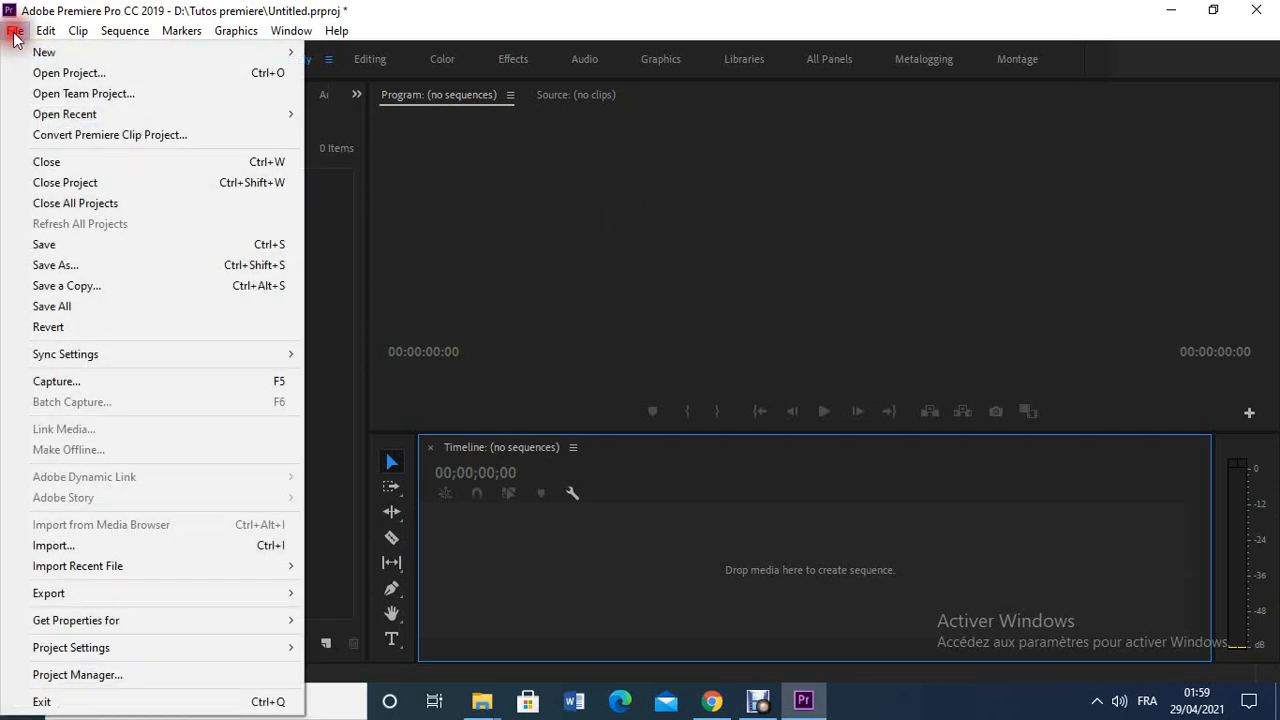
left_click(165, 540)
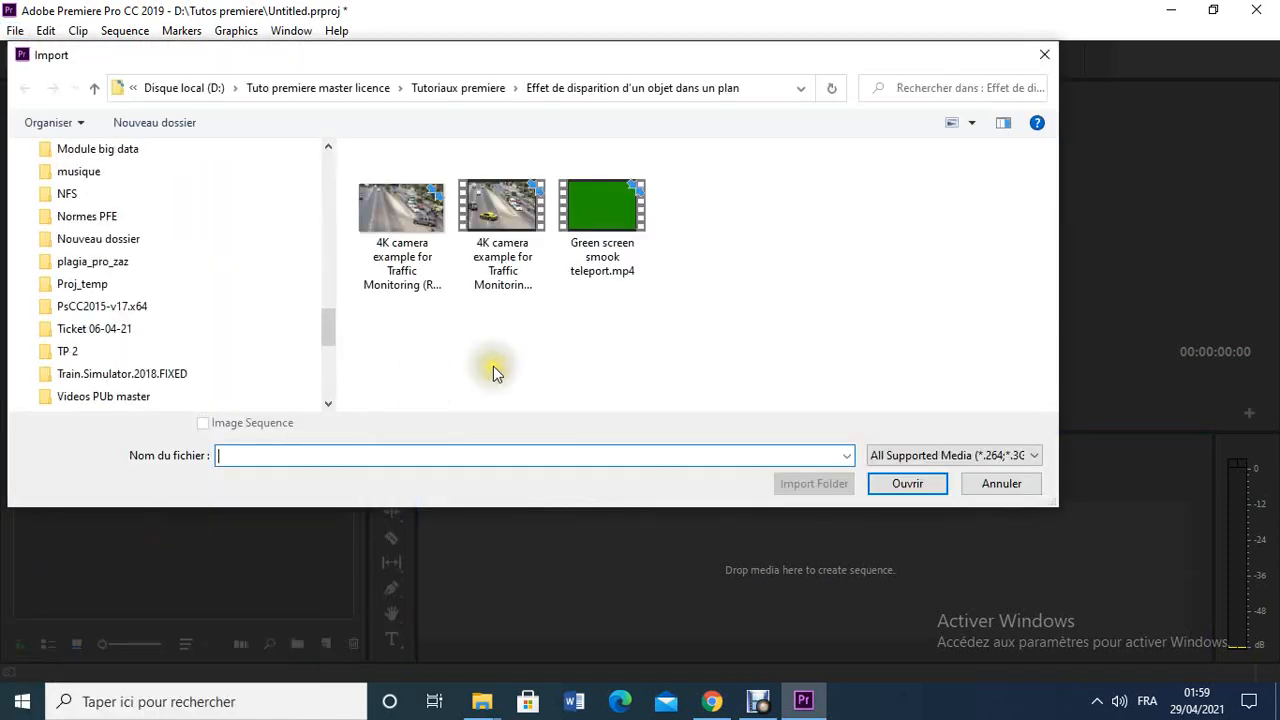
left_click(513, 225)
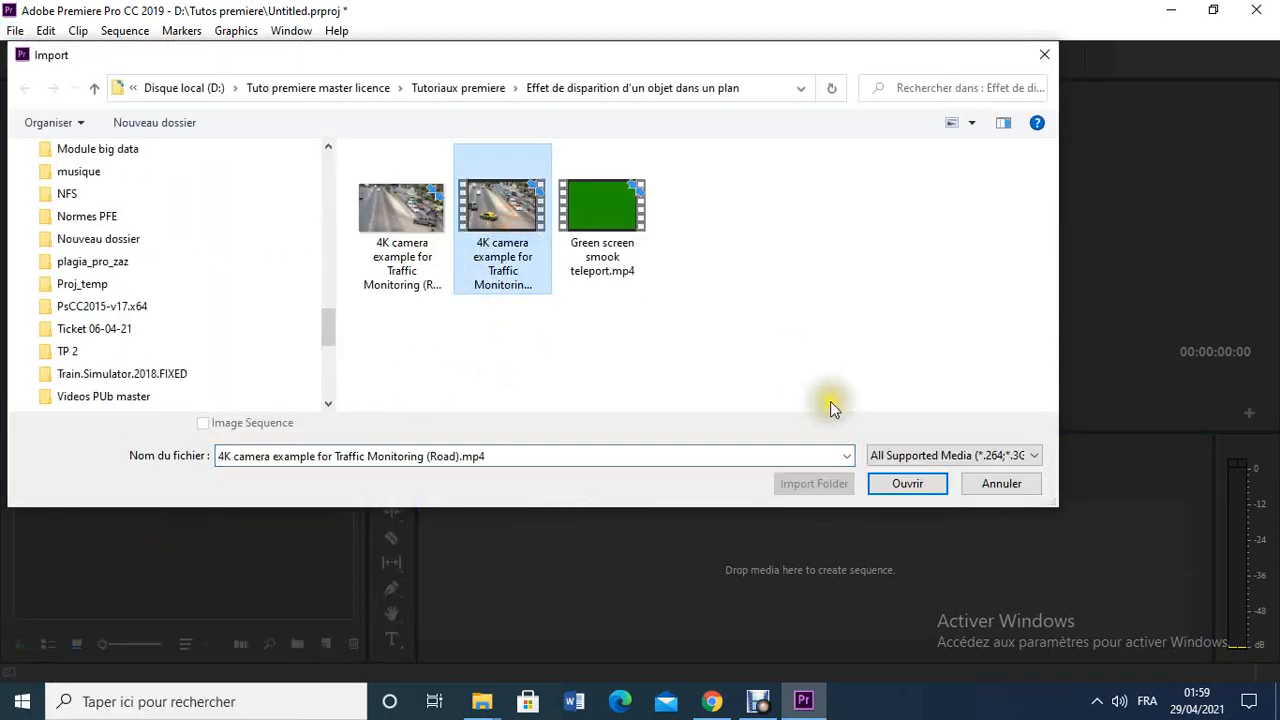
left_click(903, 482)
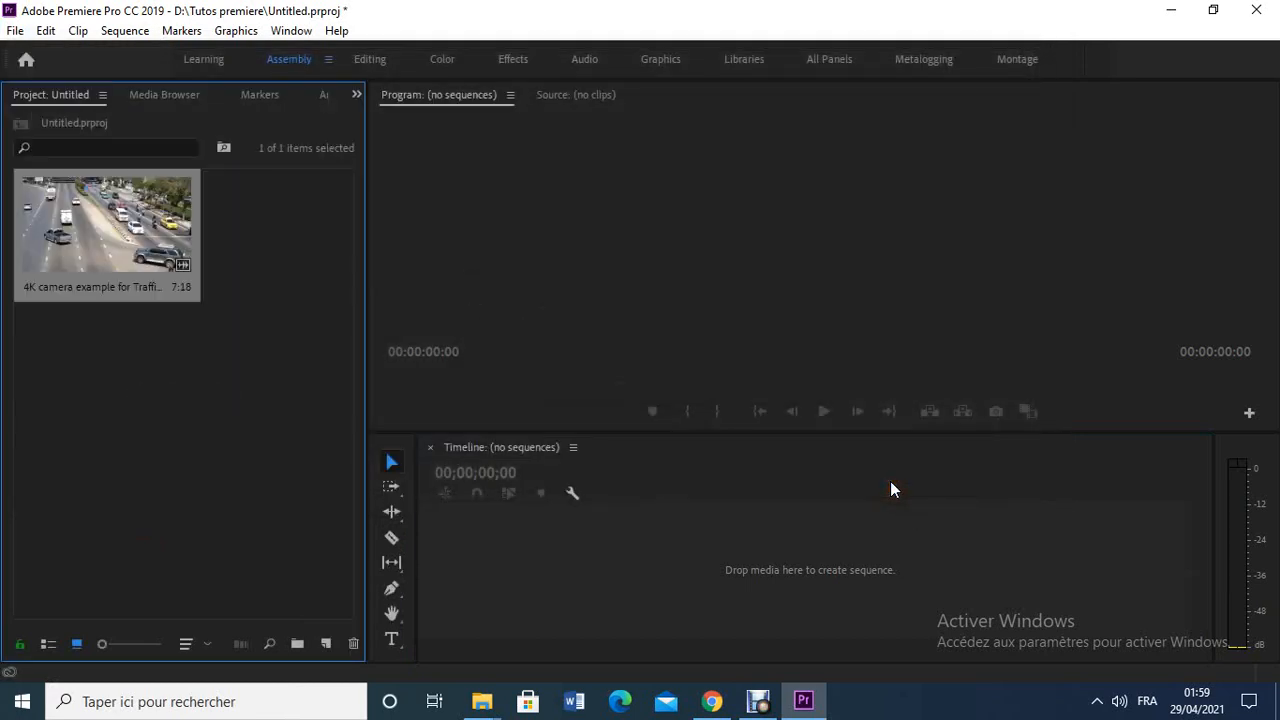
left_click_drag(114, 212, 573, 540)
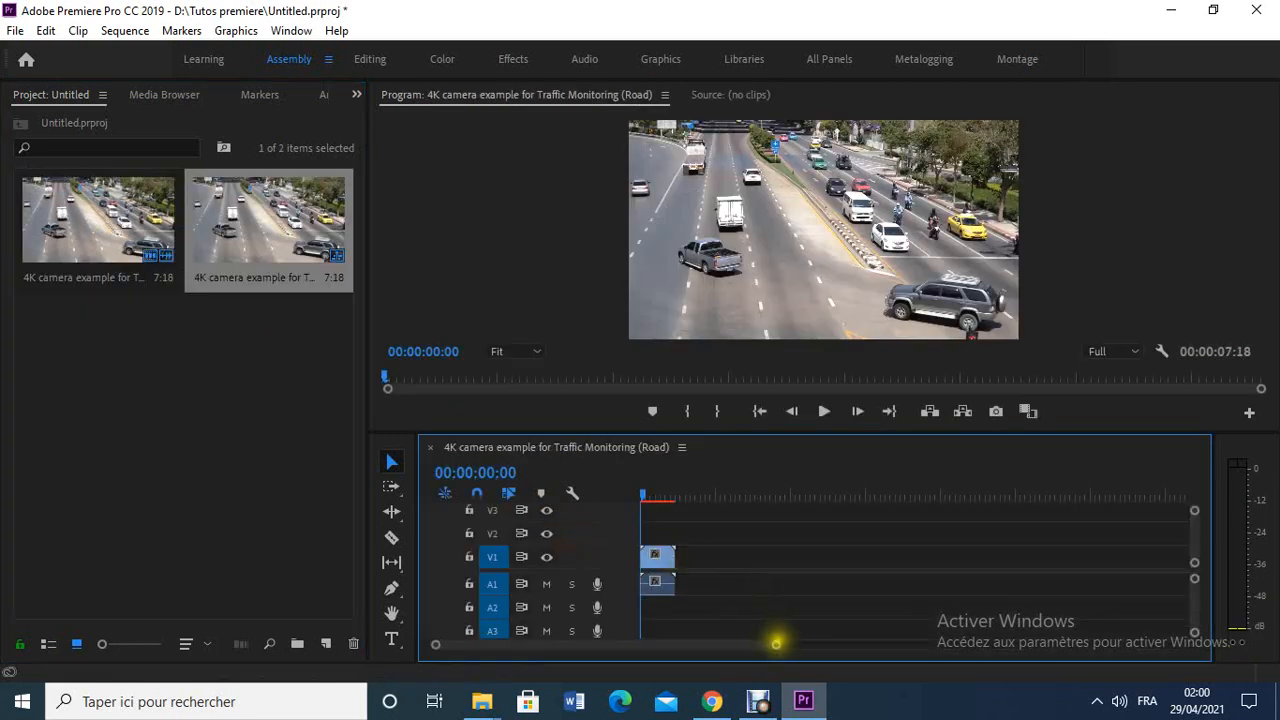
left_click_drag(774, 644, 703, 650)
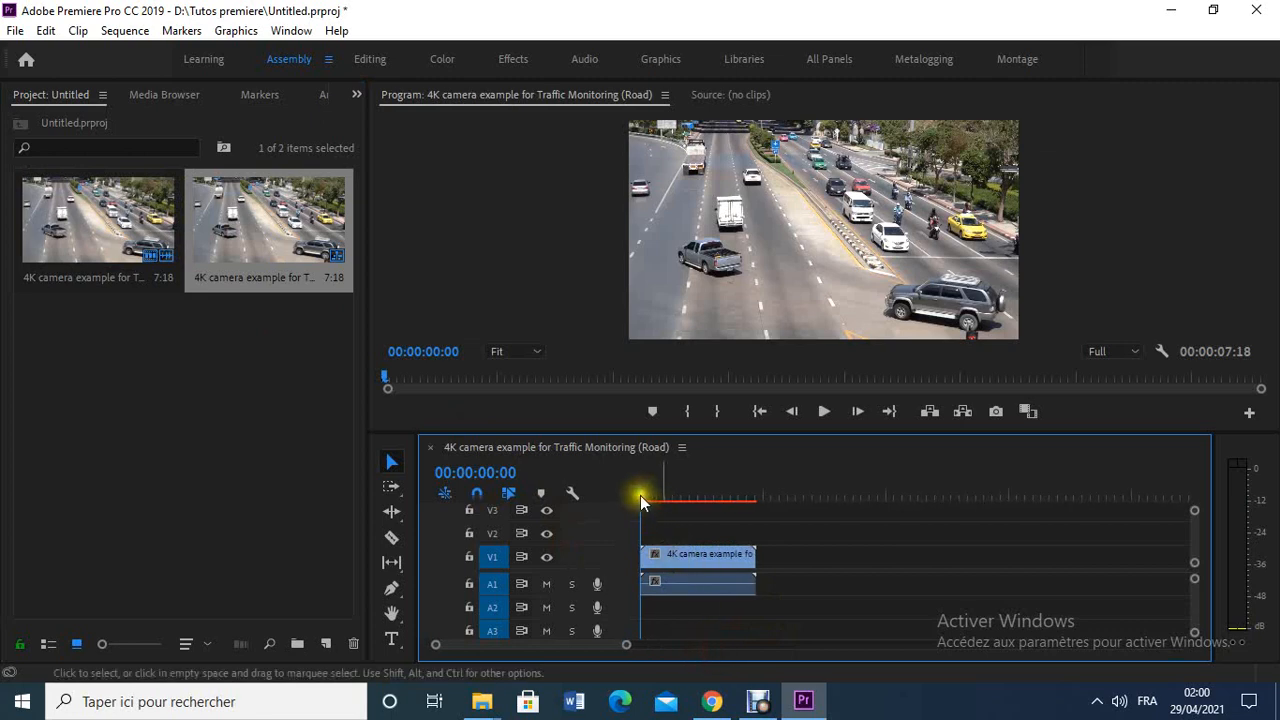
- Export the frame at 00:00:05:17, where the road is empty, as a JPEG into the "Effet de disparition d'un objet dans un plan" folder
left_click_drag(645, 498, 730, 490)
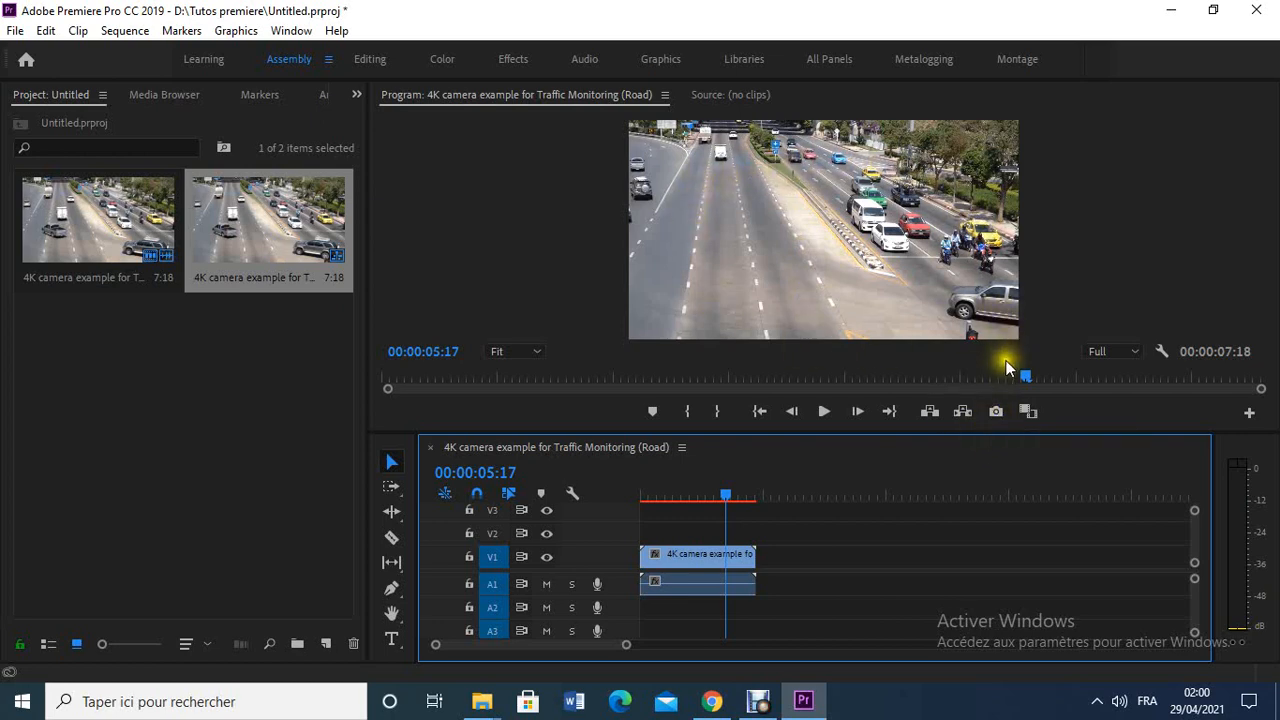
left_click(997, 411)
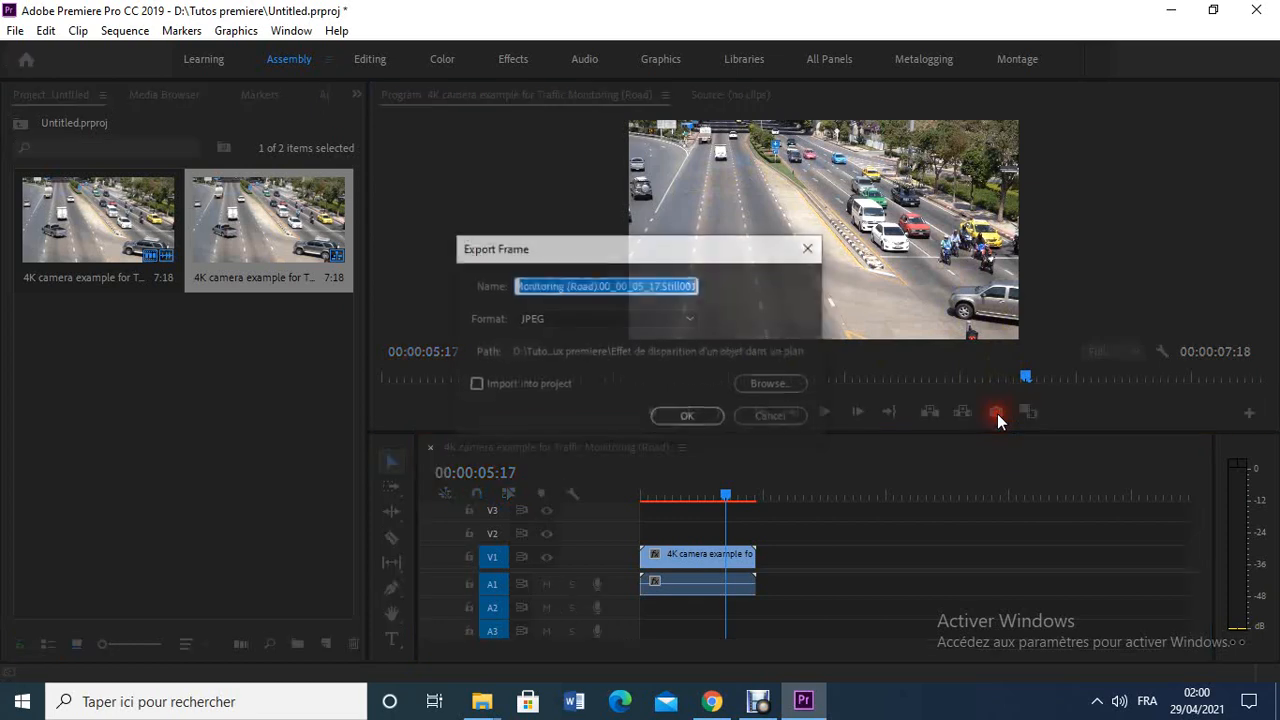
left_click(763, 384)
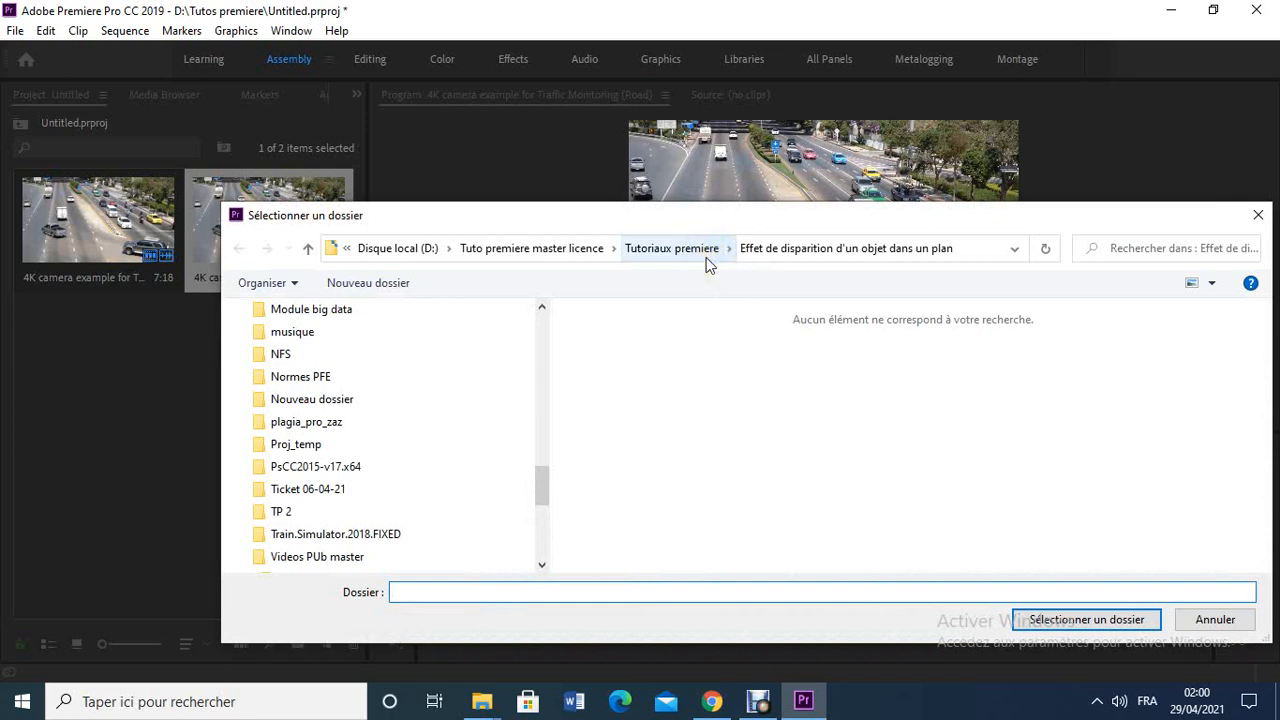
left_click(1078, 620)
left_click(1077, 620)
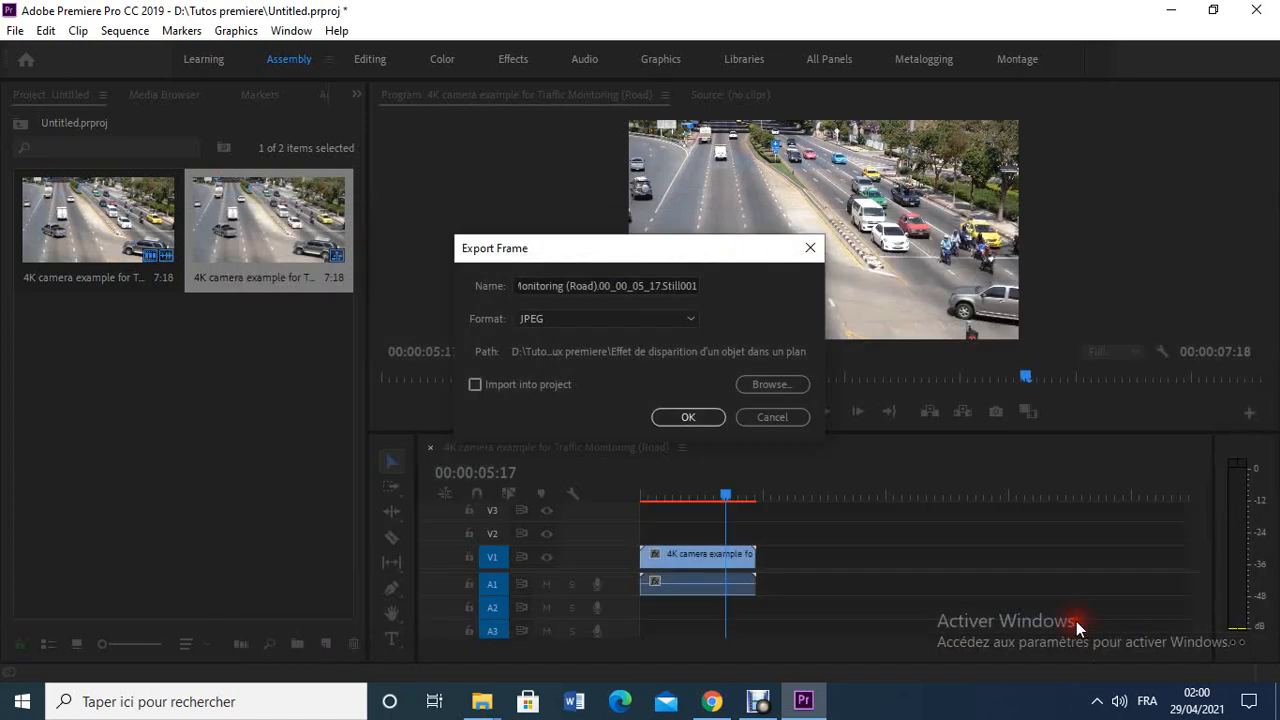
left_click(692, 417)
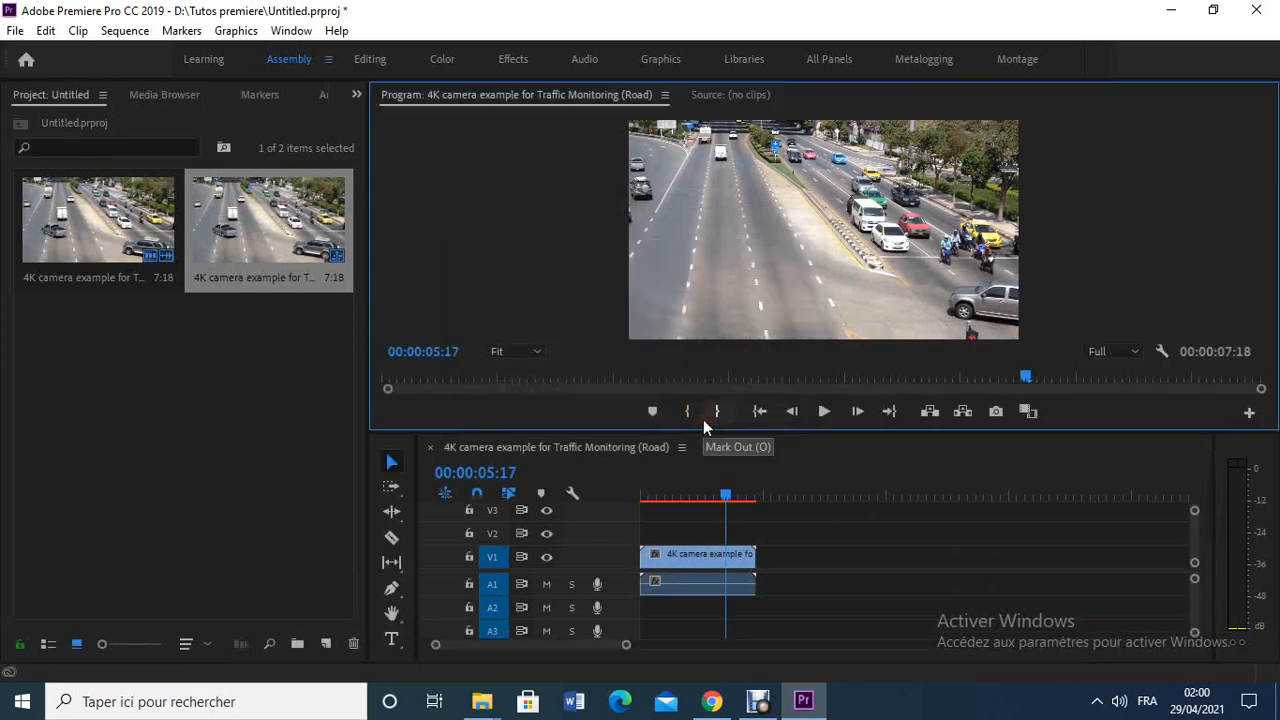
- Import the exported still "4K camera example for Traffic Monitoring (Road).00_00_05_17.Still001.jpg" into the project
left_click(15, 31)
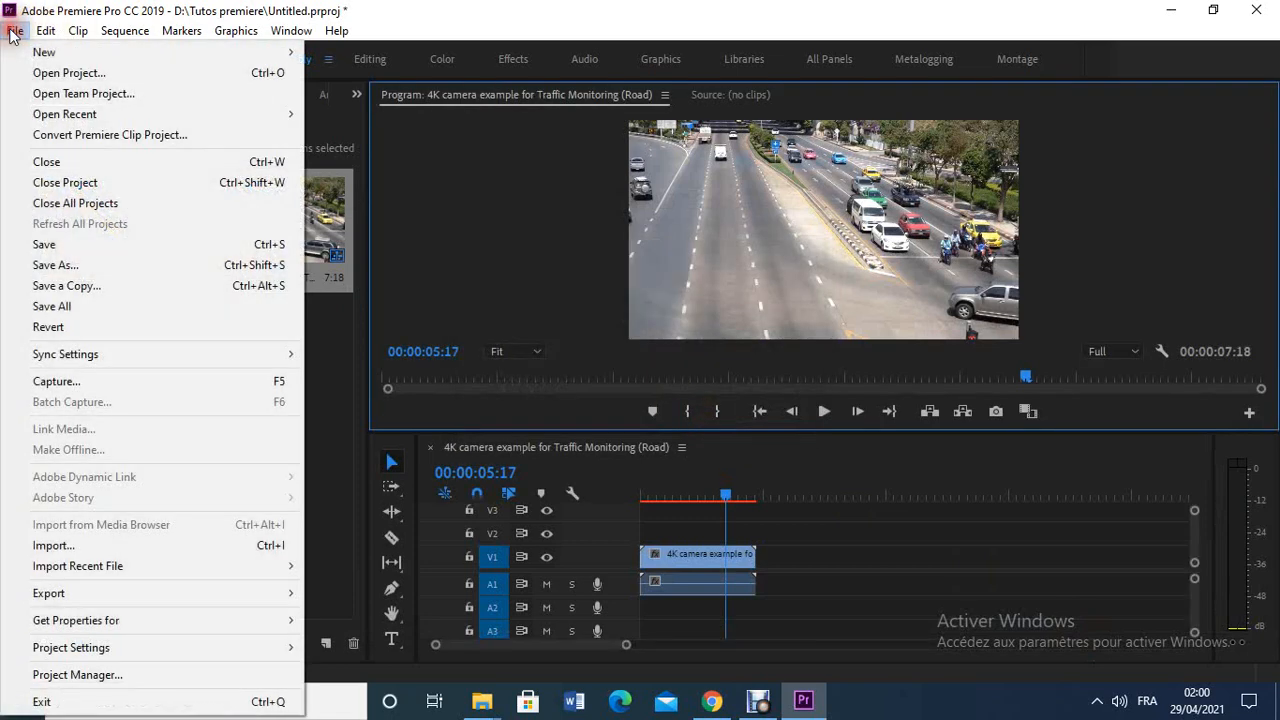
left_click(100, 548)
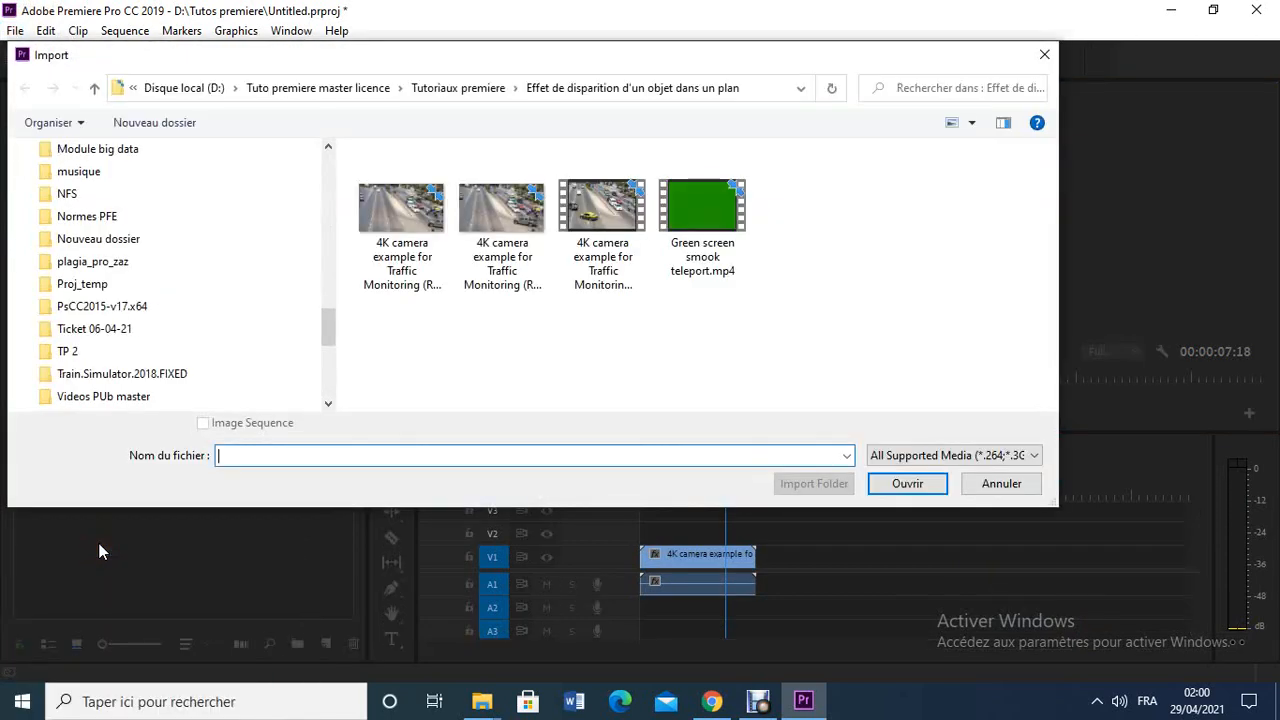
left_click(430, 220)
left_click(904, 481)
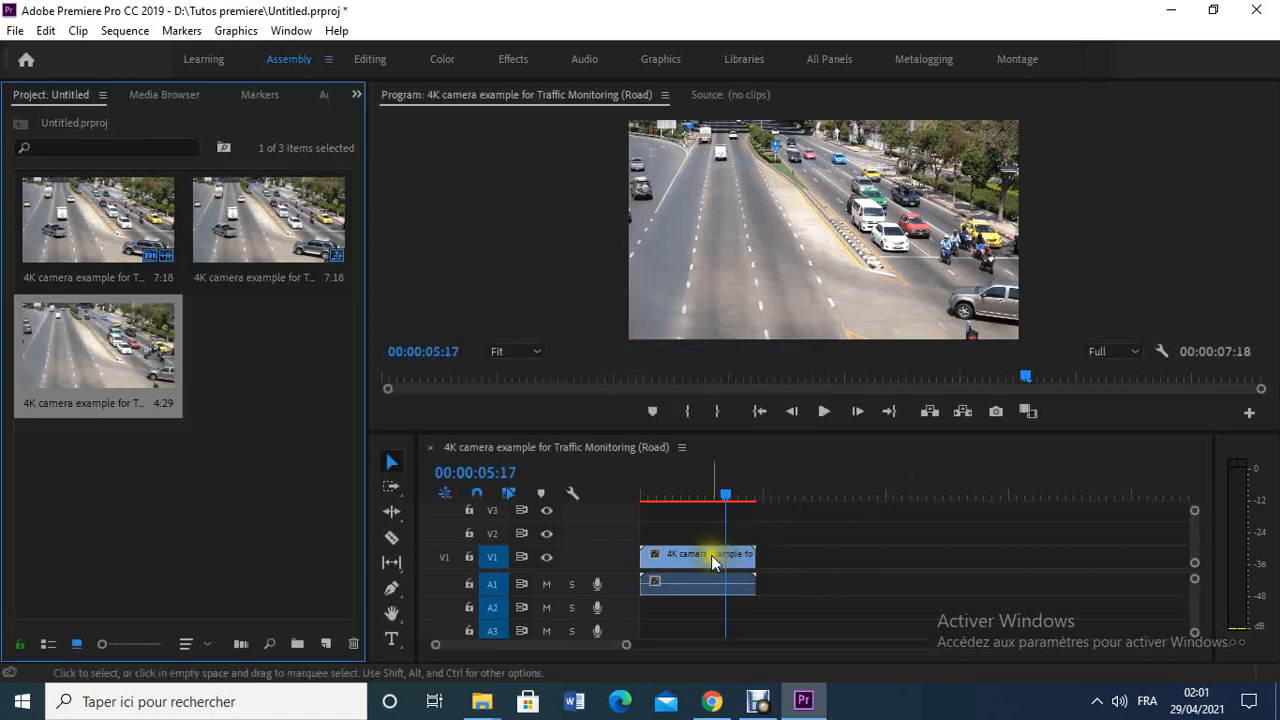
- Move the traffic video clip from track V1 up to track V2, keeping its start time
left_click_drag(714, 558, 710, 531)
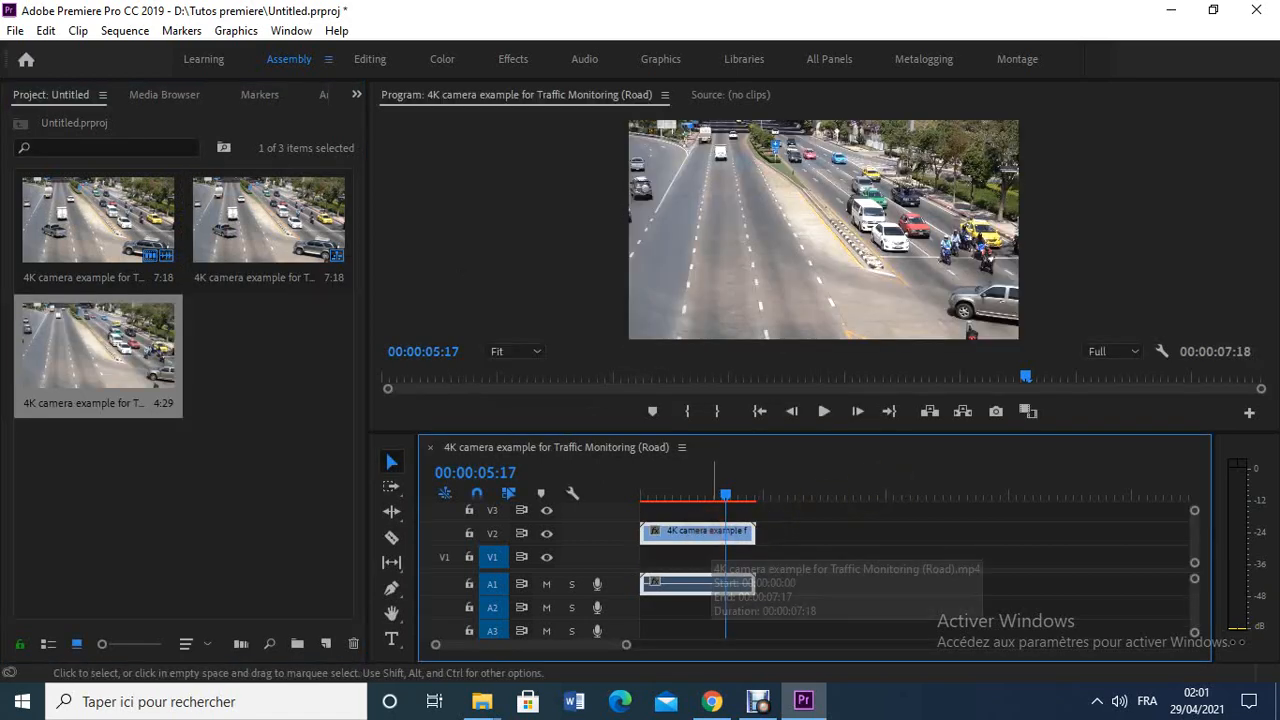
right_click(692, 527)
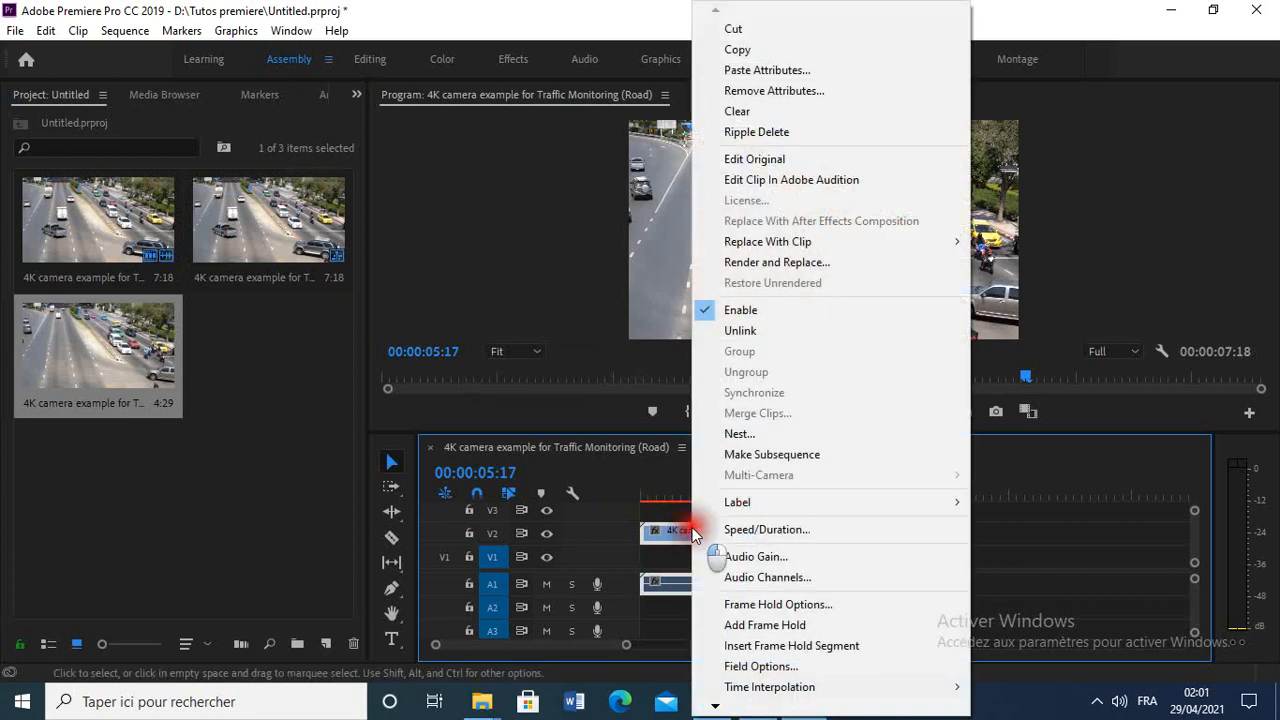
left_click(686, 529)
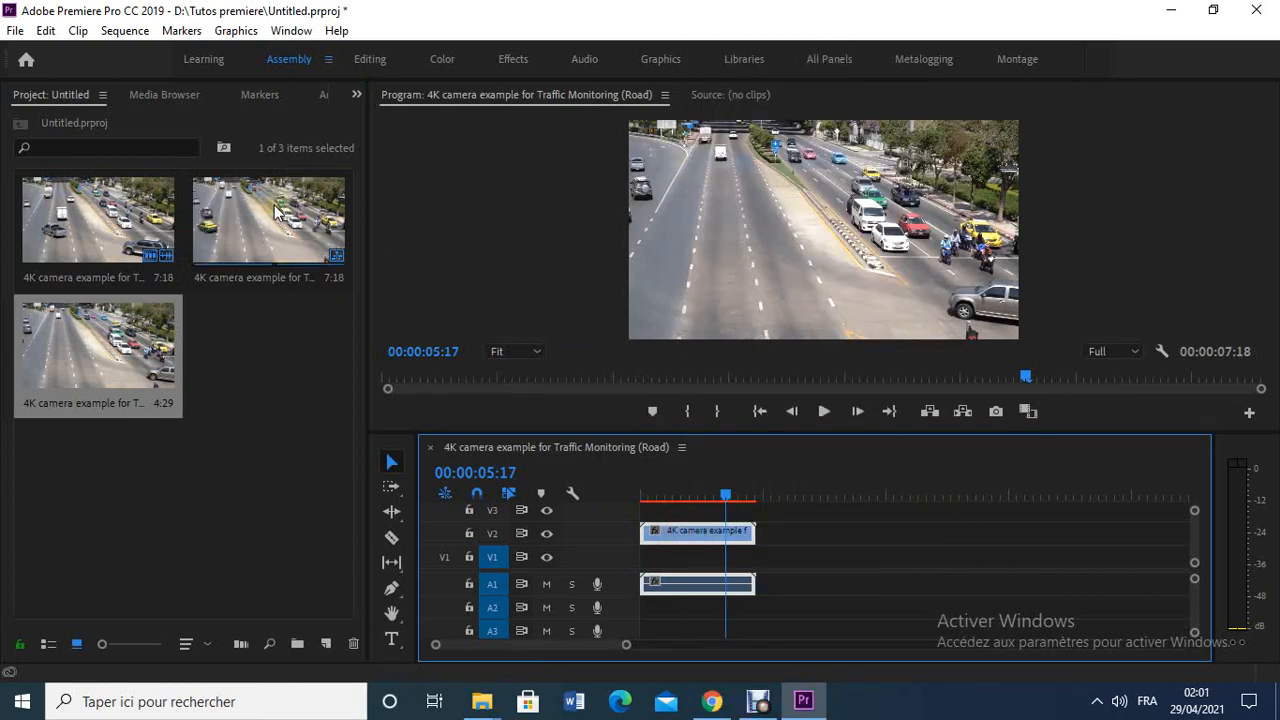
- Draw a closed five-point opacity mask with the Pen tool on the V2 clip, outlining the empty road lanes
left_click(356, 94)
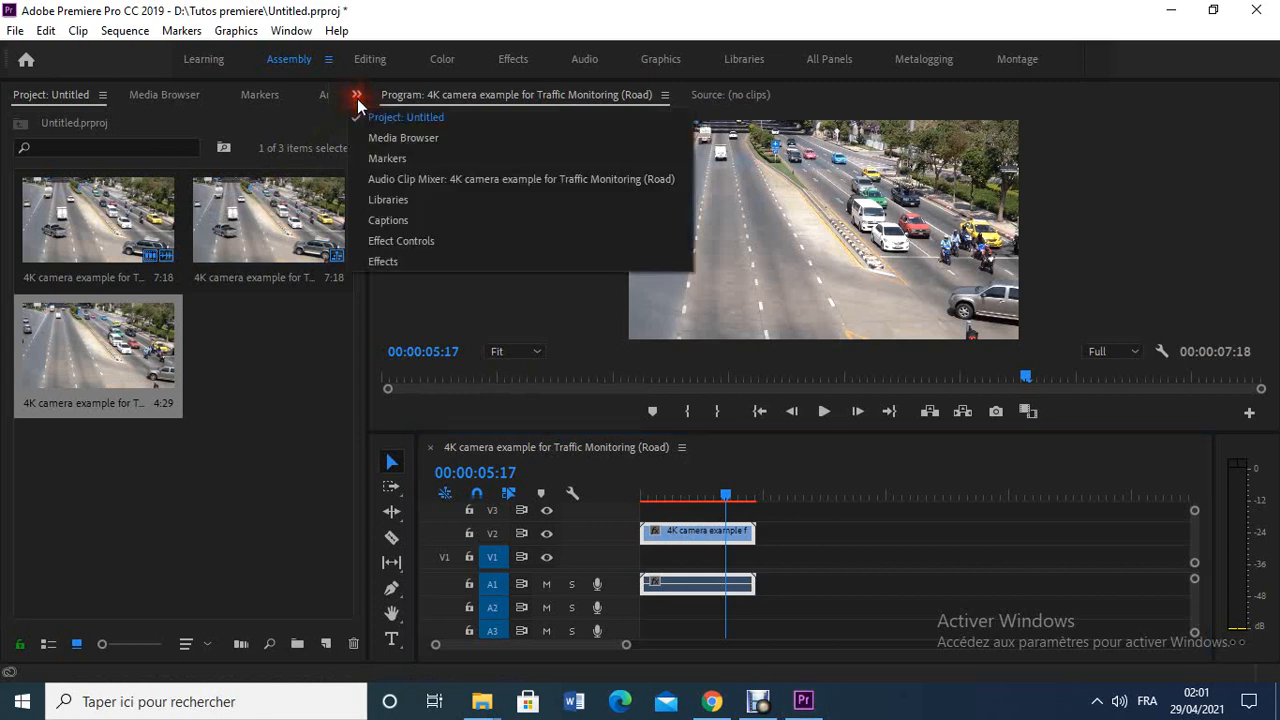
left_click(416, 238)
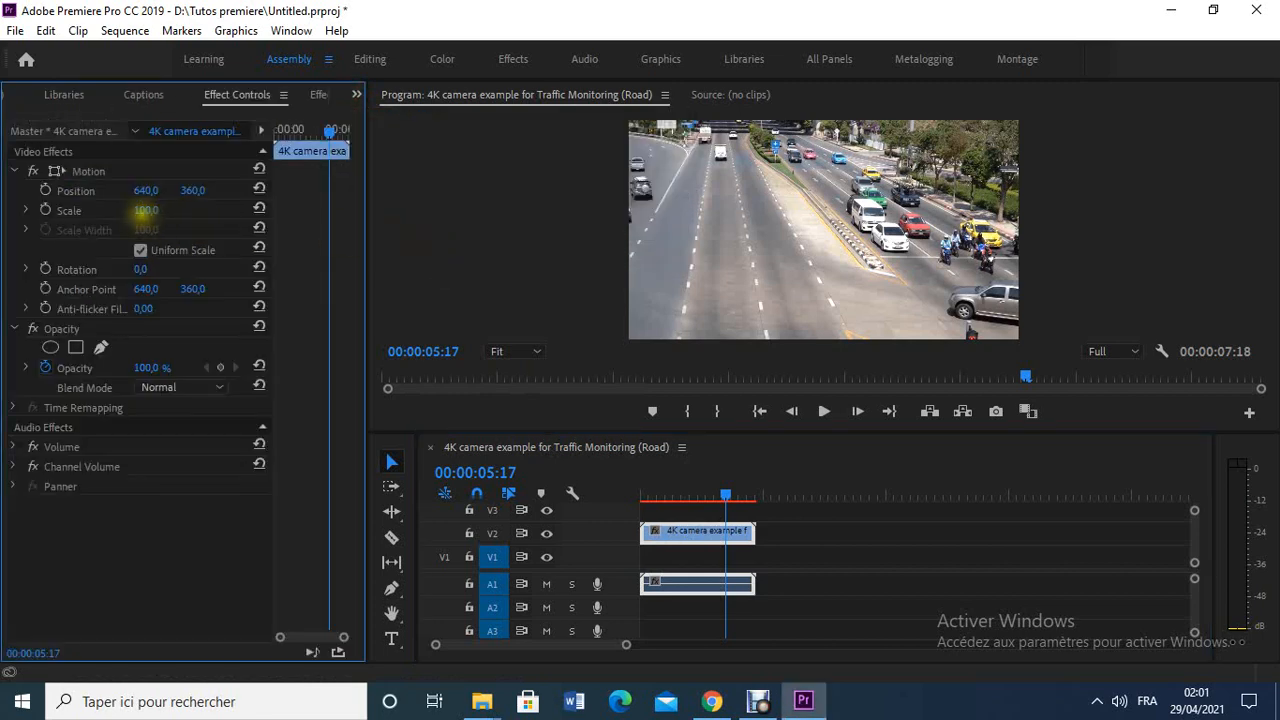
left_click(106, 343)
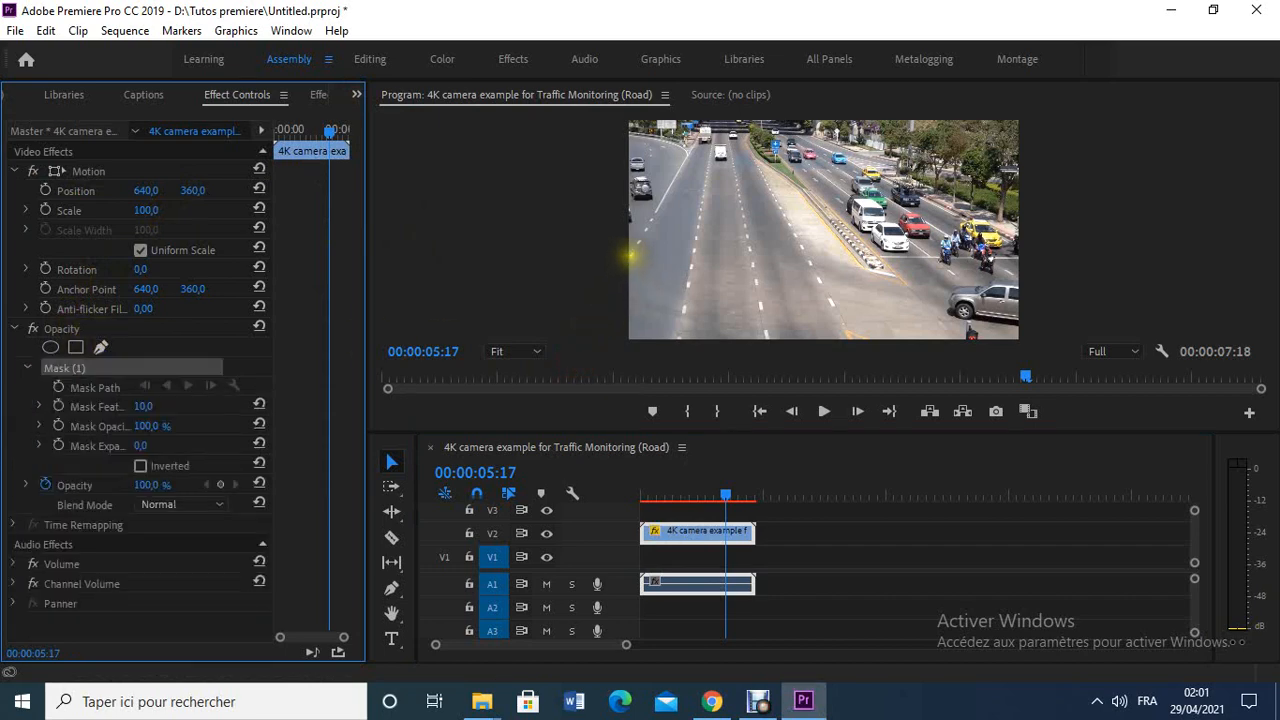
left_click(630, 256)
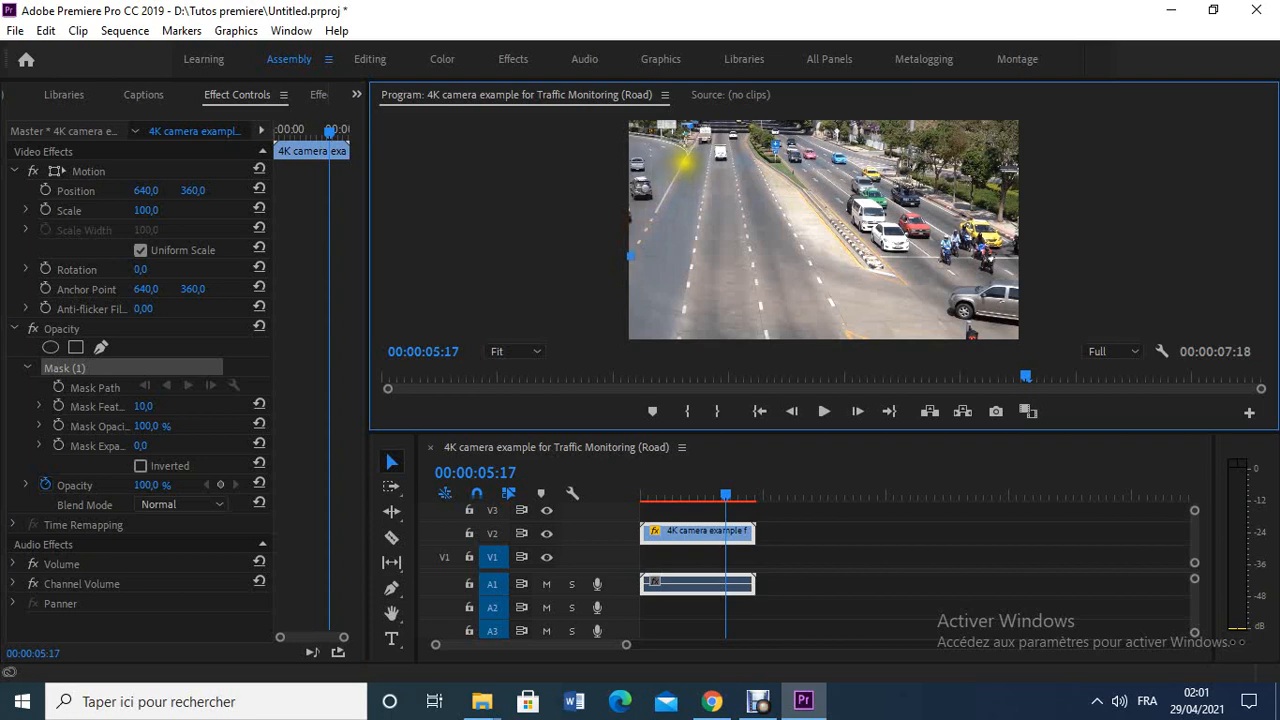
left_click(685, 160)
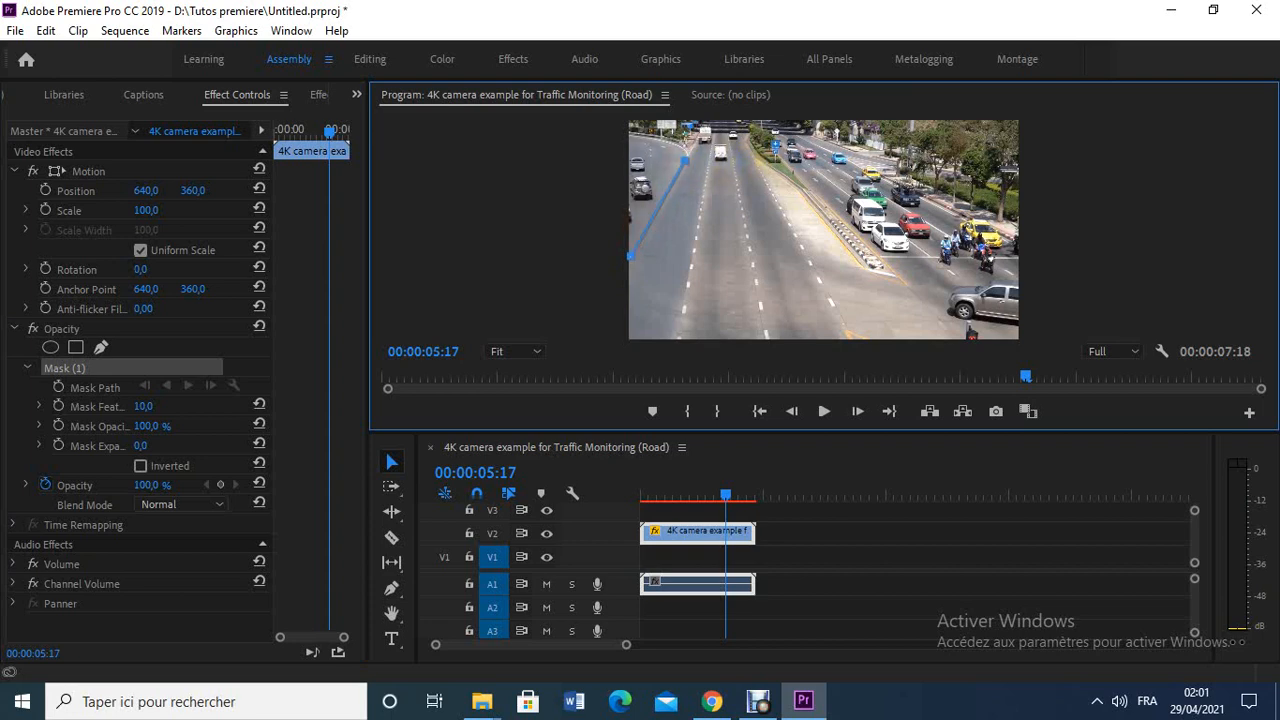
left_click(760, 161)
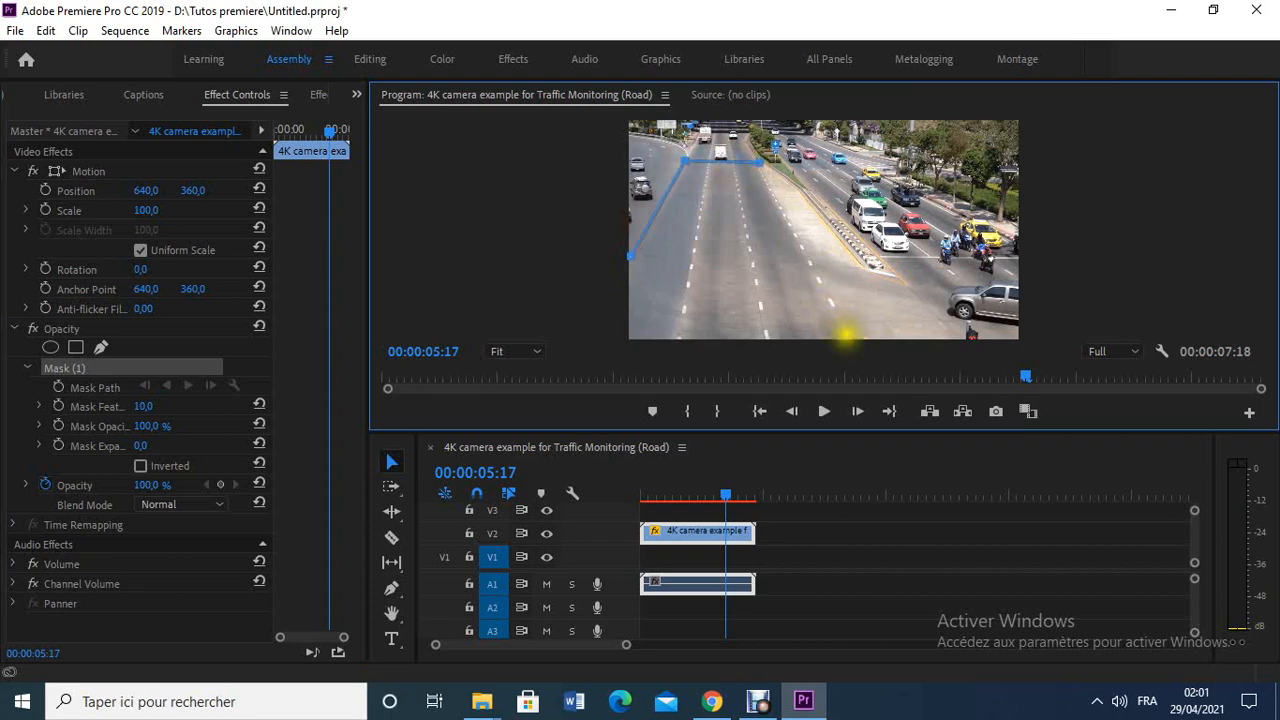
right_click(847, 336)
left_click(847, 336)
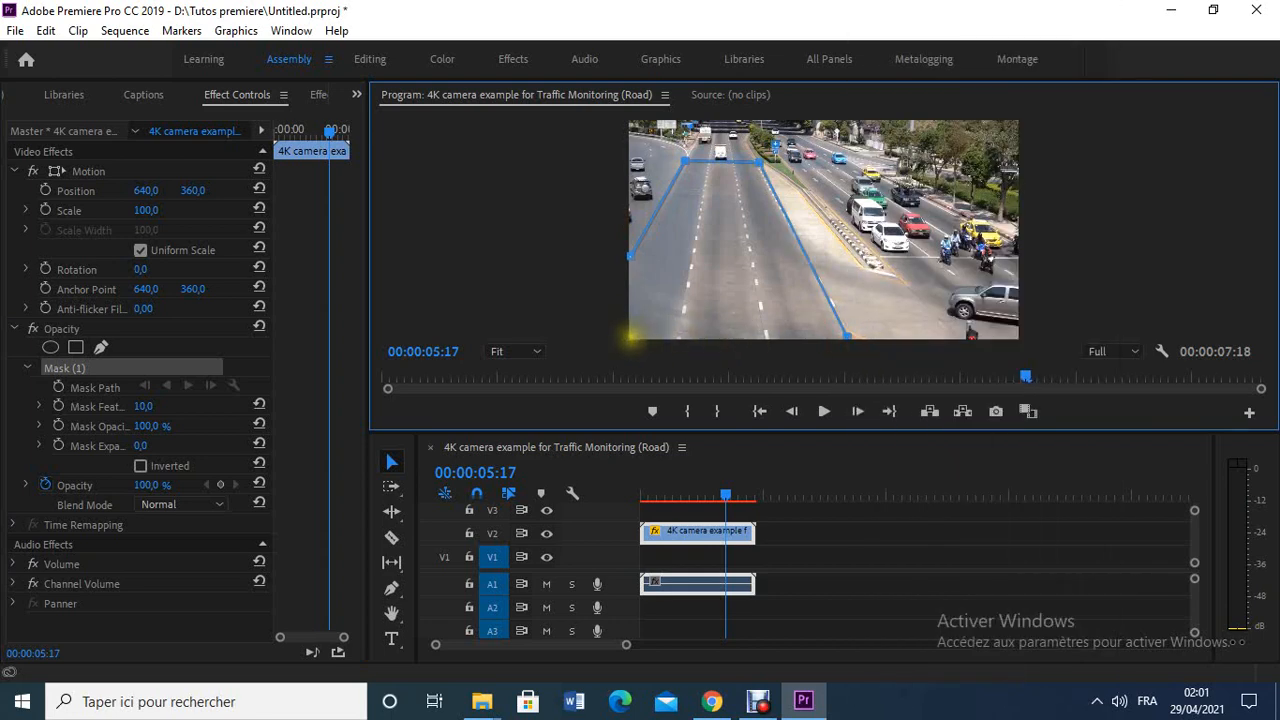
left_click(630, 337)
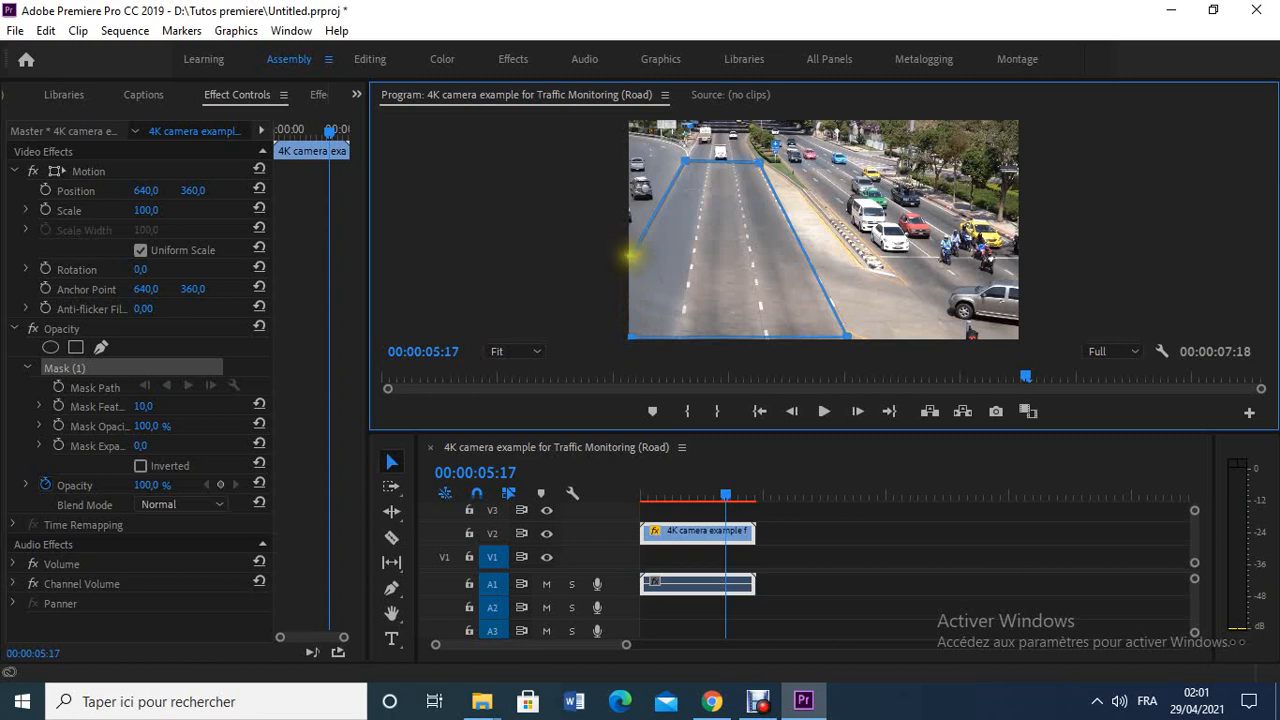
left_click(630, 255)
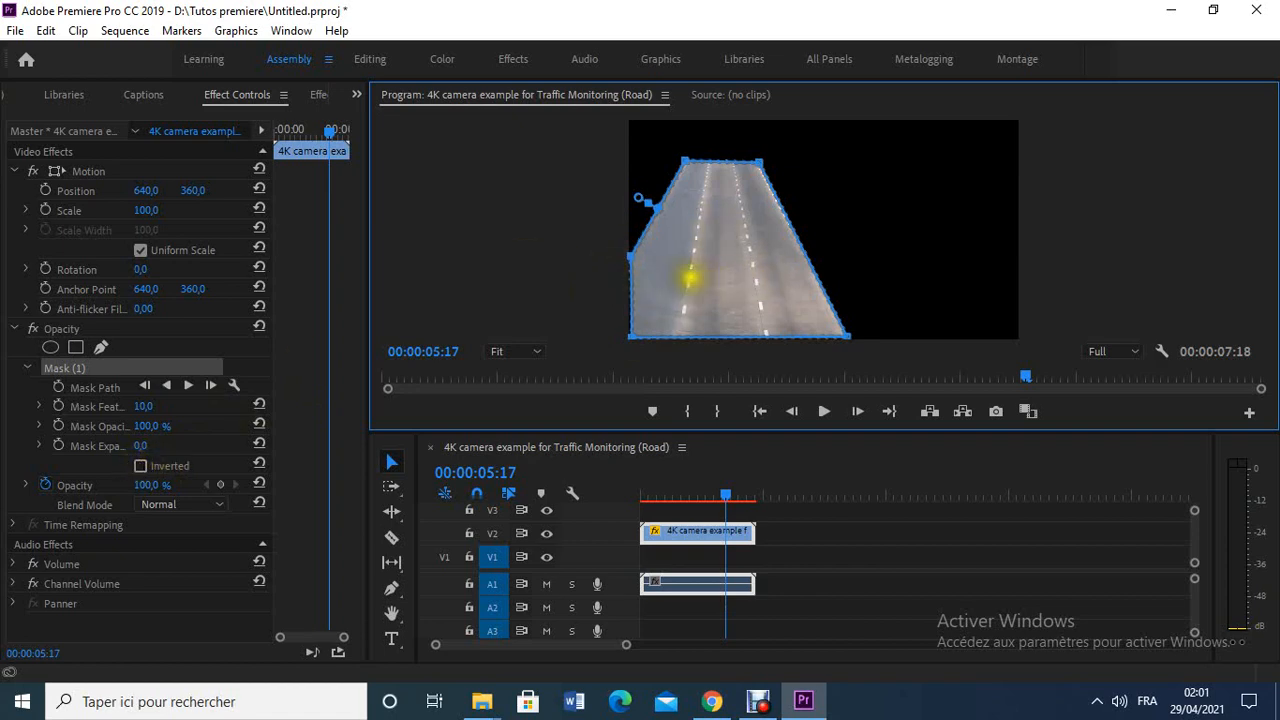
key("ctrl+s")
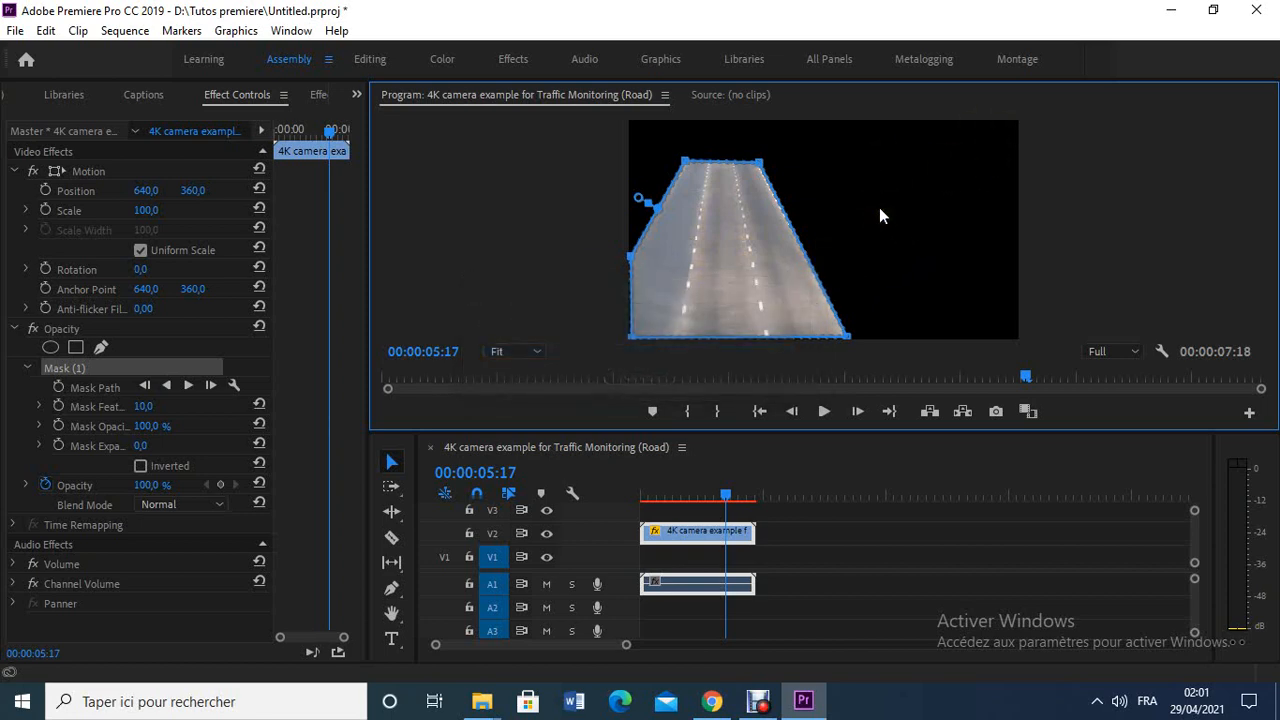
- Invert the road mask and play the sequence to its end to check the cut-out area
left_click(141, 466)
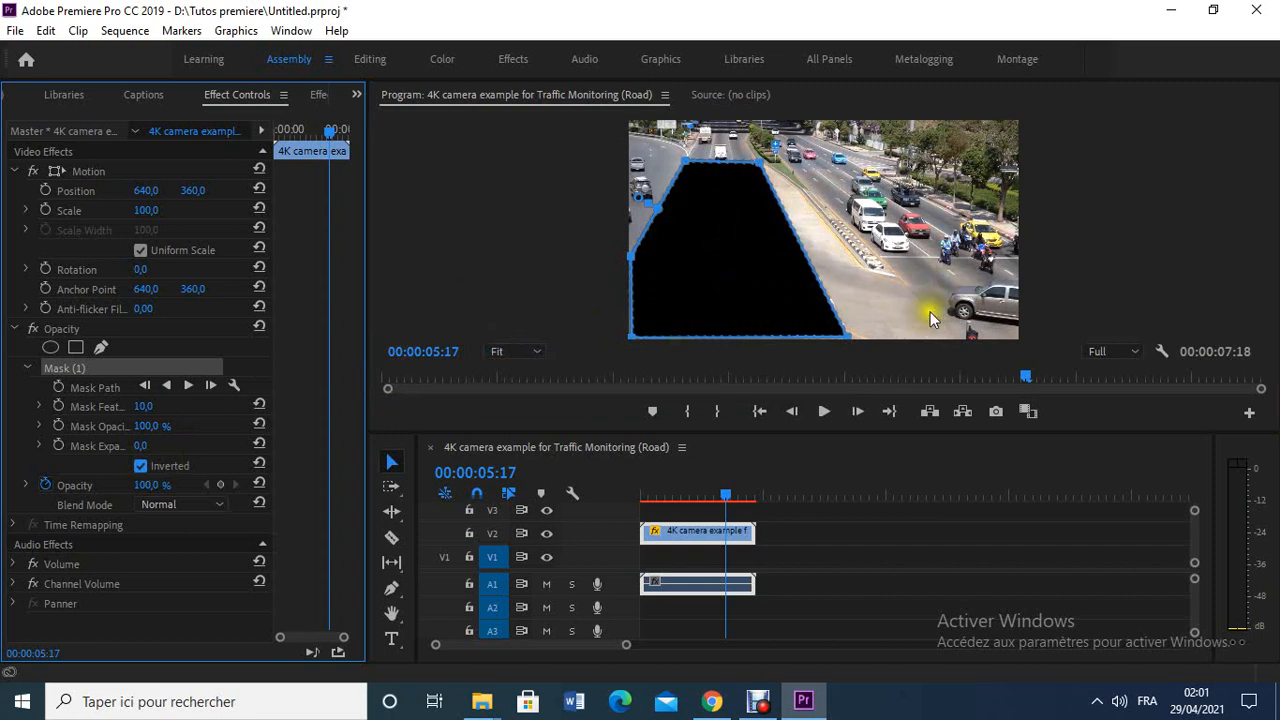
left_click(826, 412)
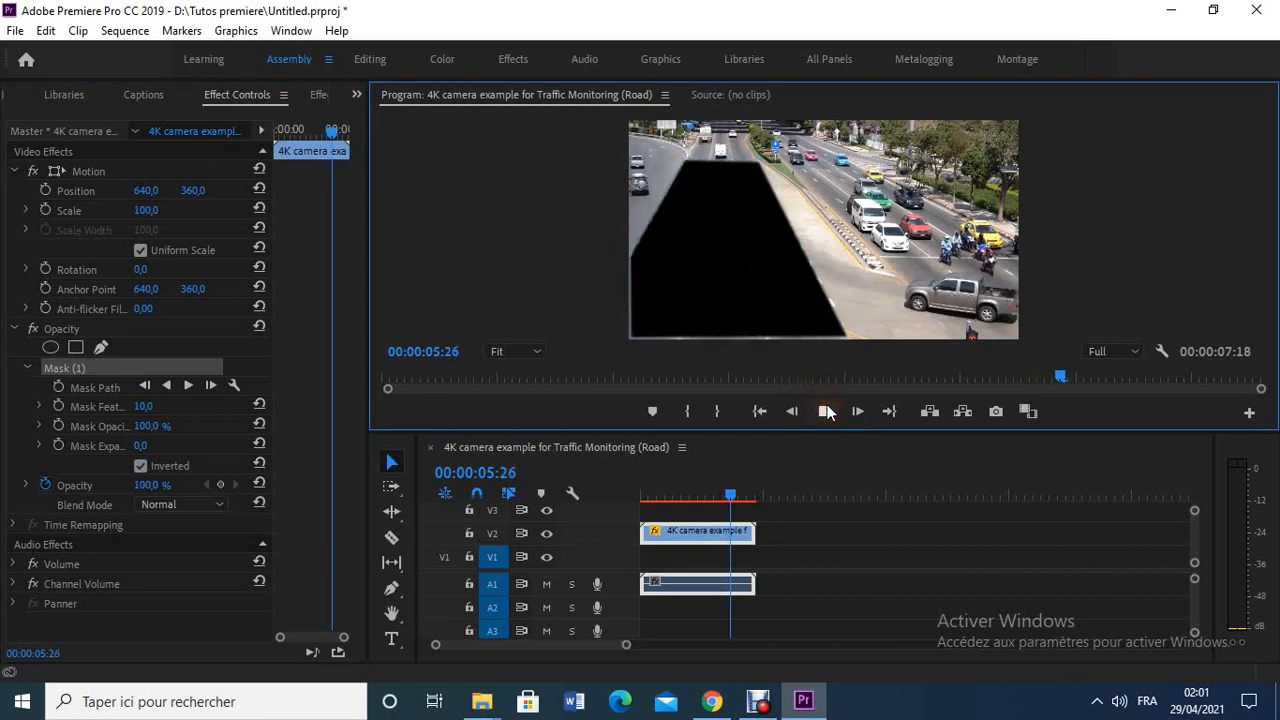
left_click(826, 412)
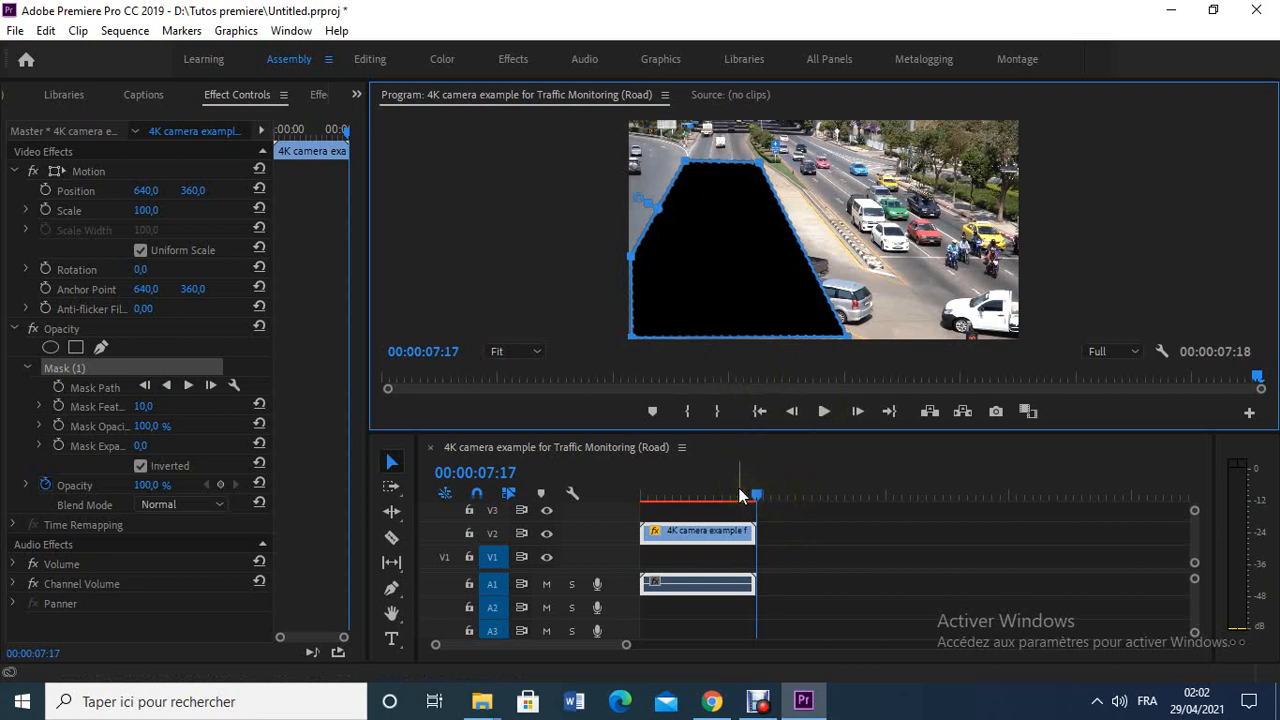
- Place the imported still on track V1 beneath the masked clip, matching the clip's full duration
left_click(356, 95)
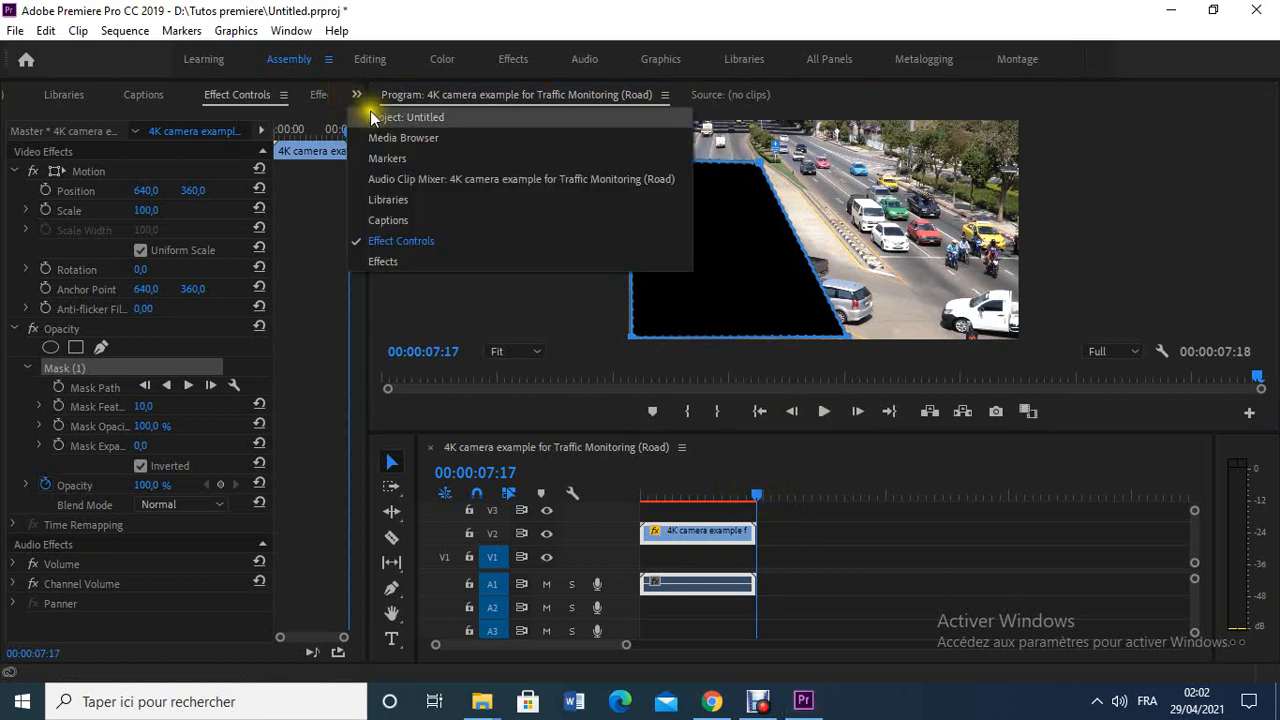
left_click(383, 116)
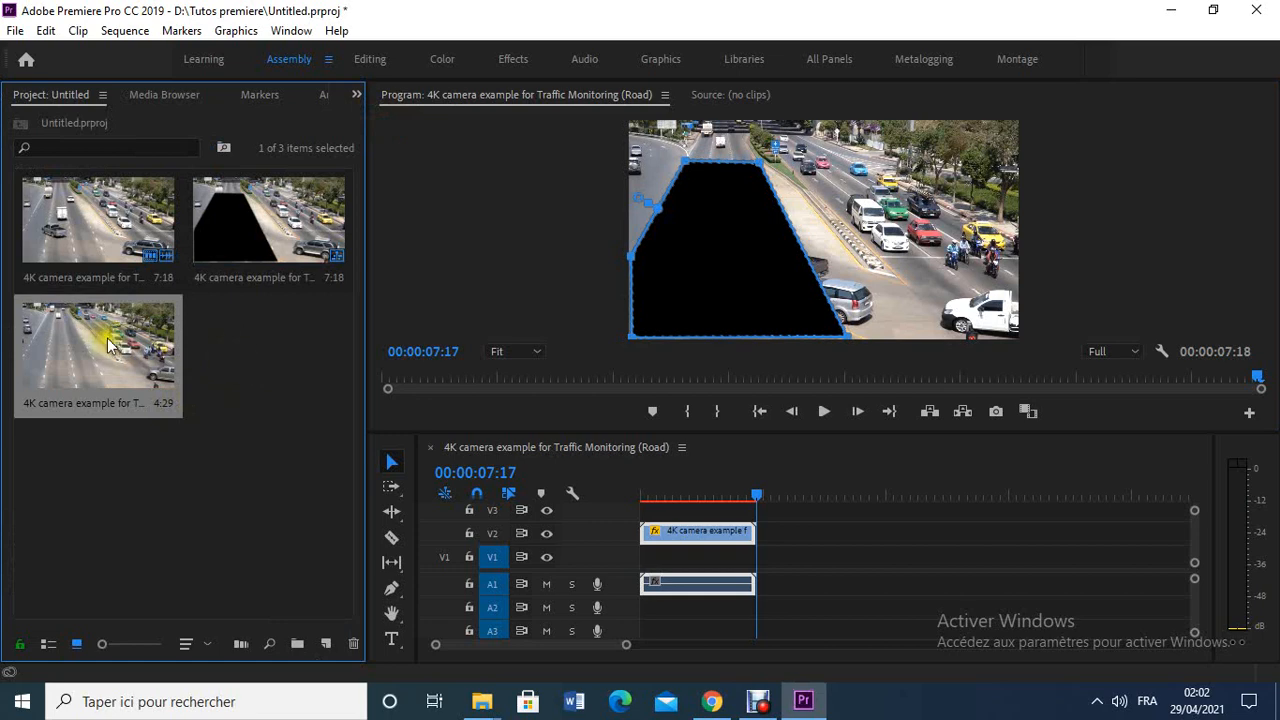
left_click_drag(108, 344, 752, 557)
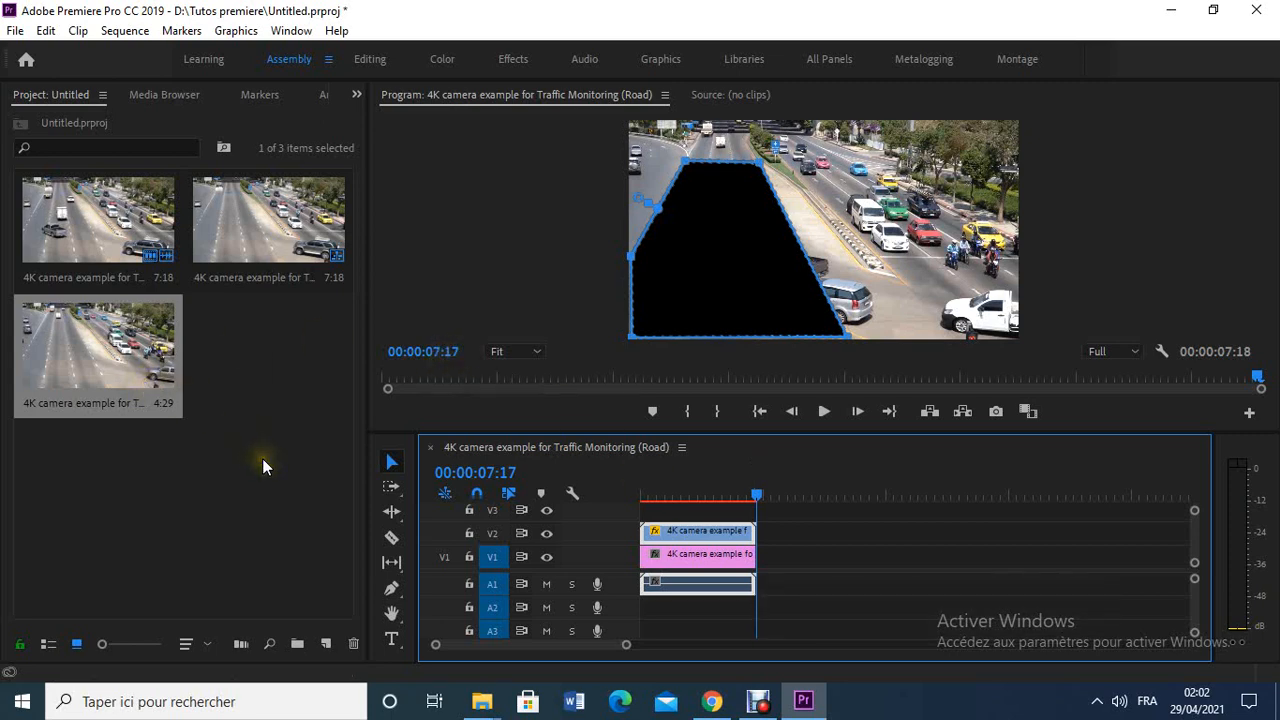
left_click(886, 518)
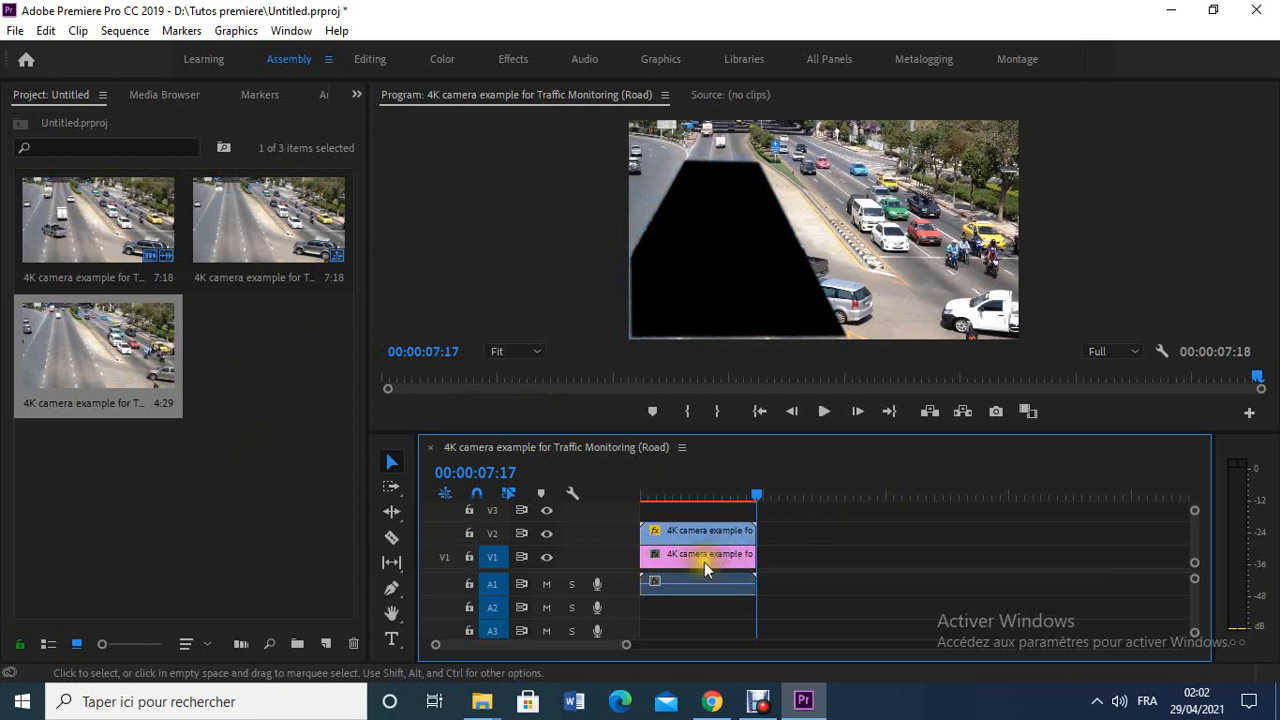
- Hide and show tracks V2 and V1 in turn to compare the masked clip with the still beneath it
left_click(546, 536)
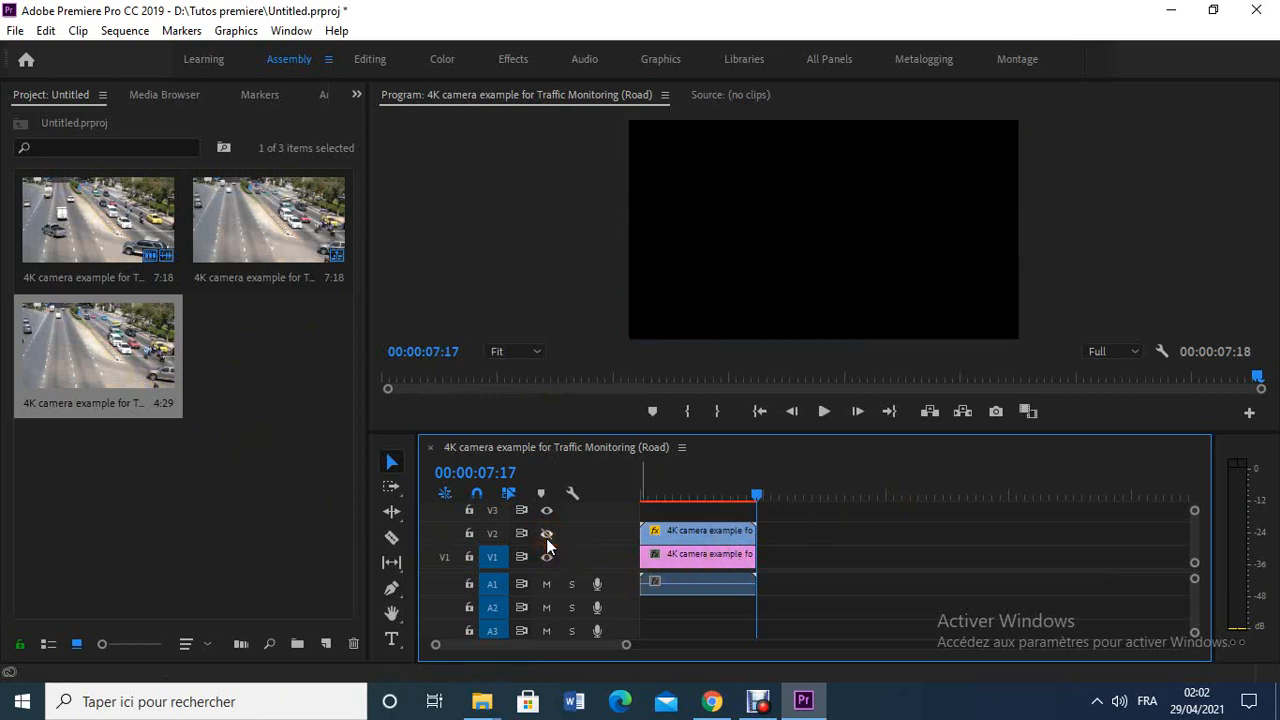
left_click(546, 536)
left_click_drag(756, 497, 615, 509)
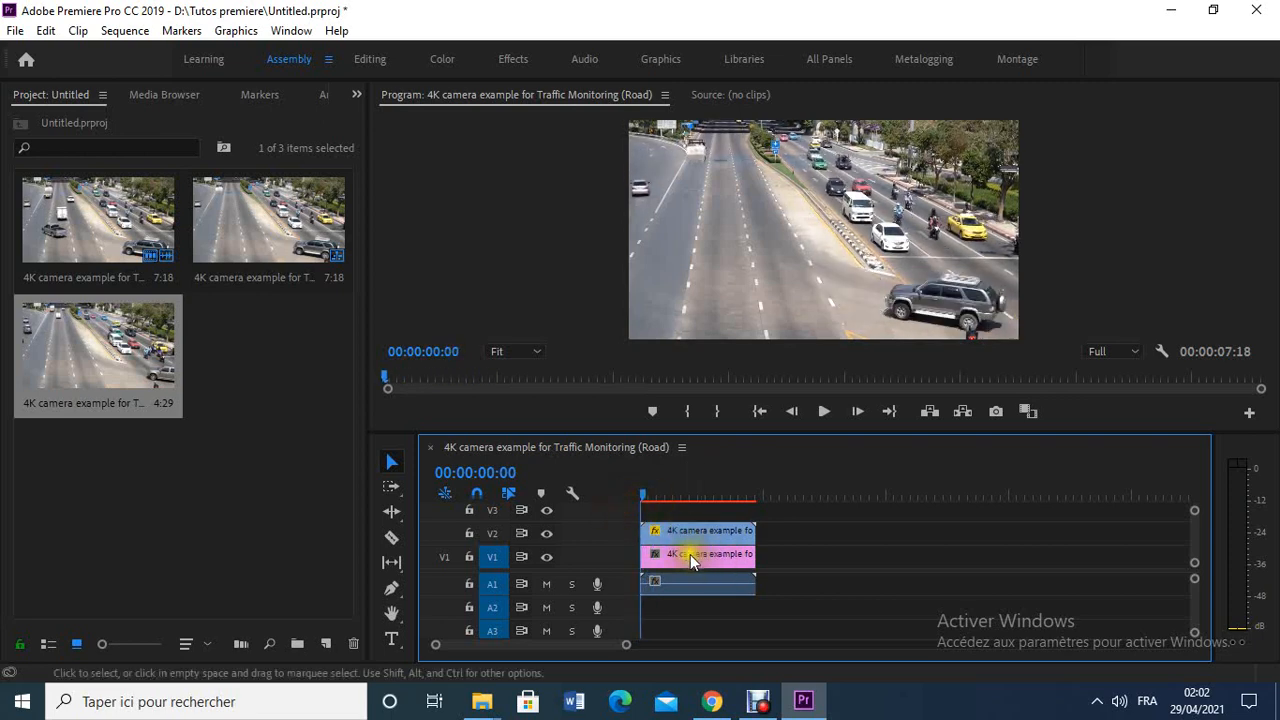
left_click(547, 556)
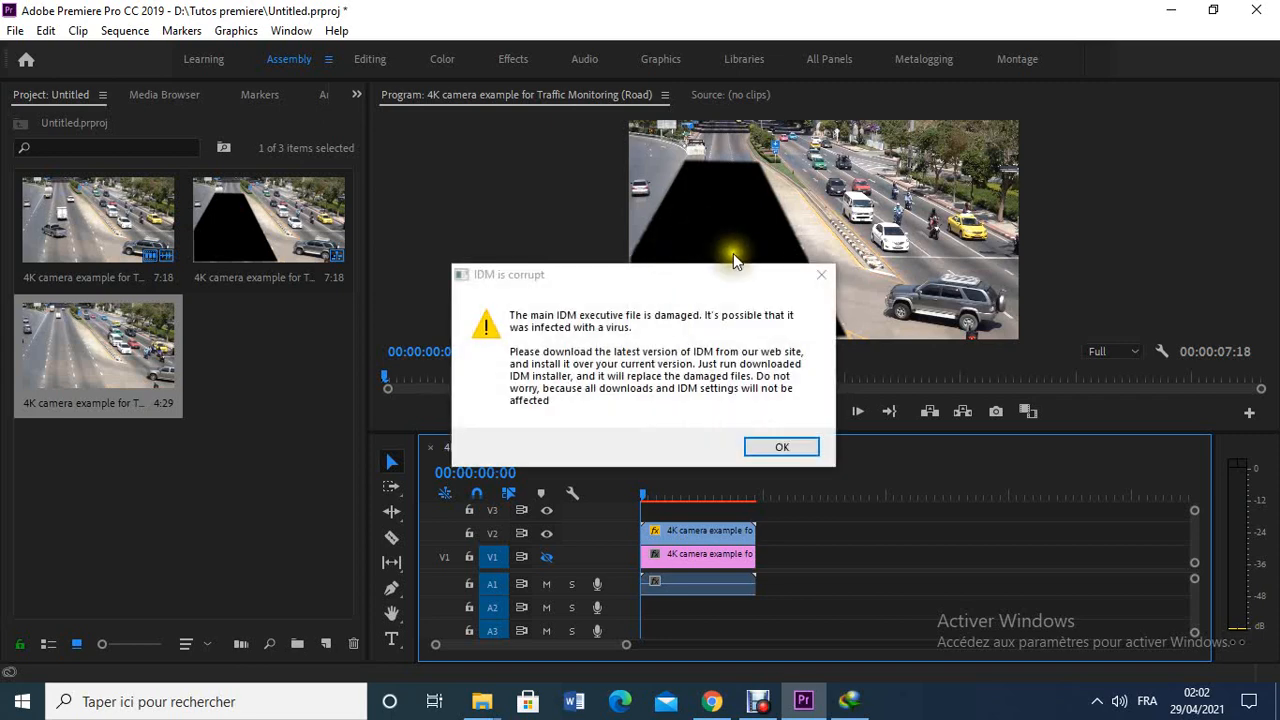
left_click(815, 279)
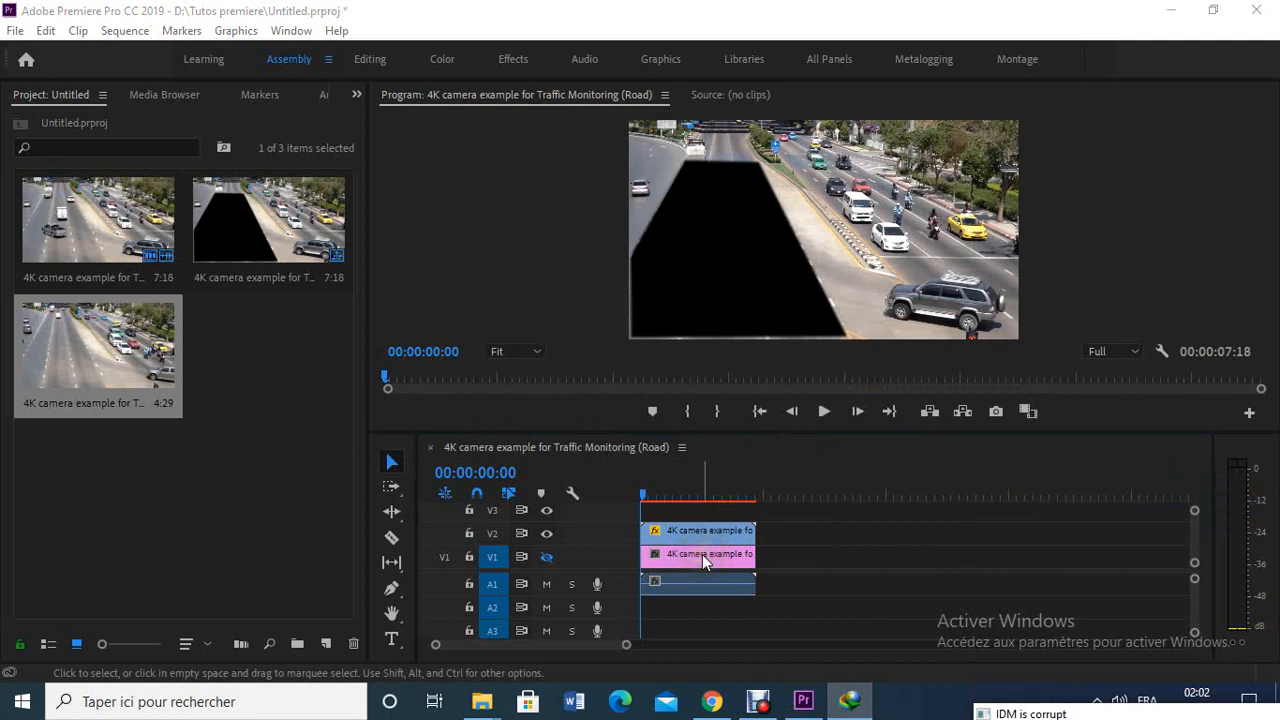
left_click(551, 557)
- Play the composited sequence from the start to check the emptied road, and return the playhead to 00:00:00:09
left_click(824, 411)
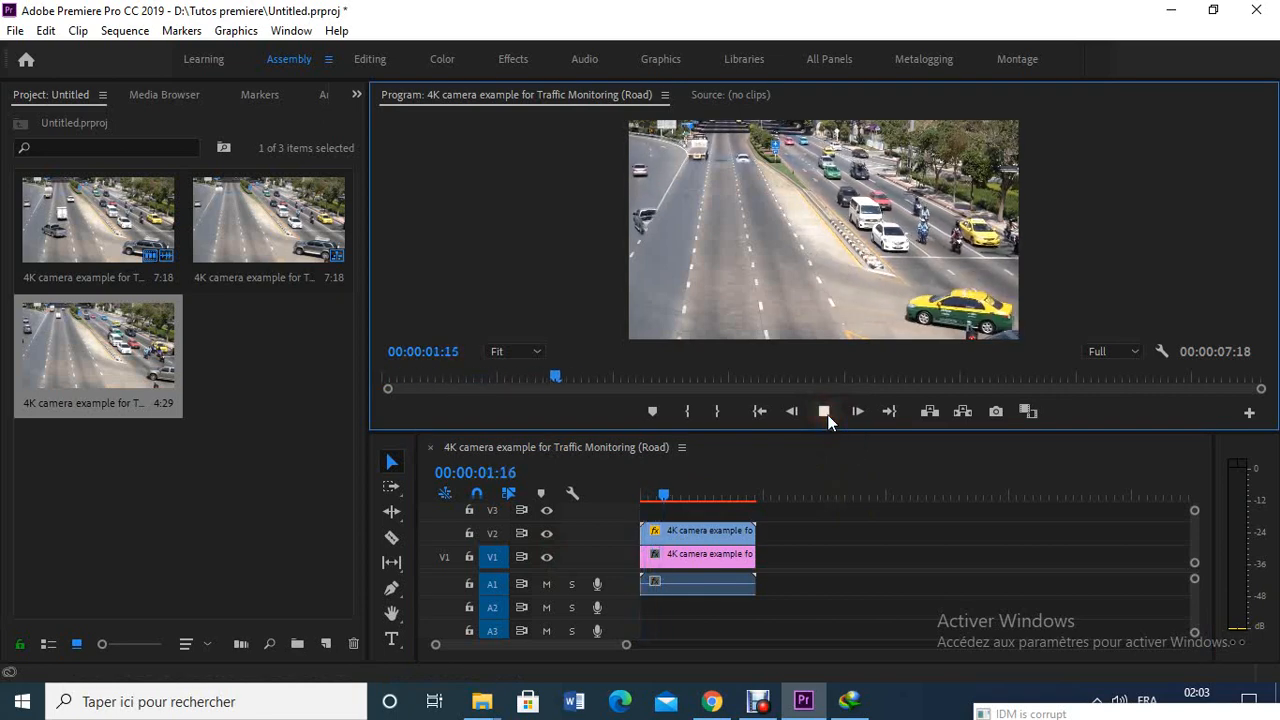
left_click(827, 414)
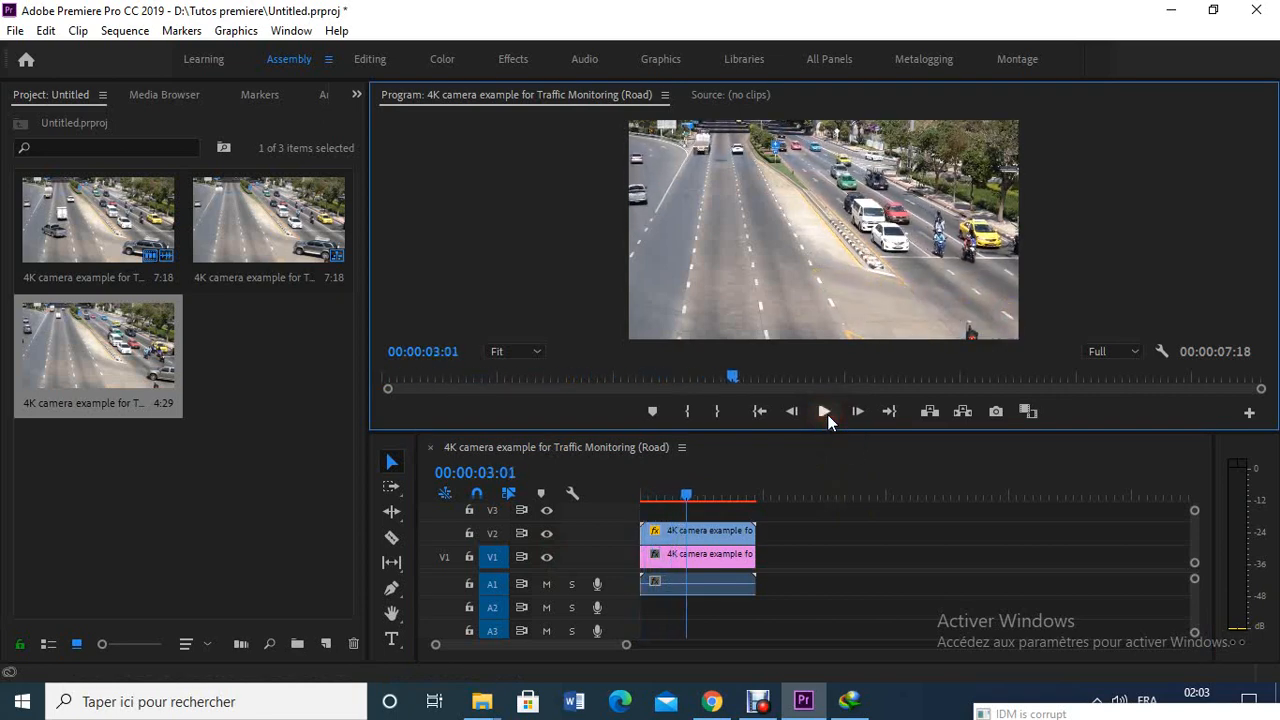
right_click(685, 493)
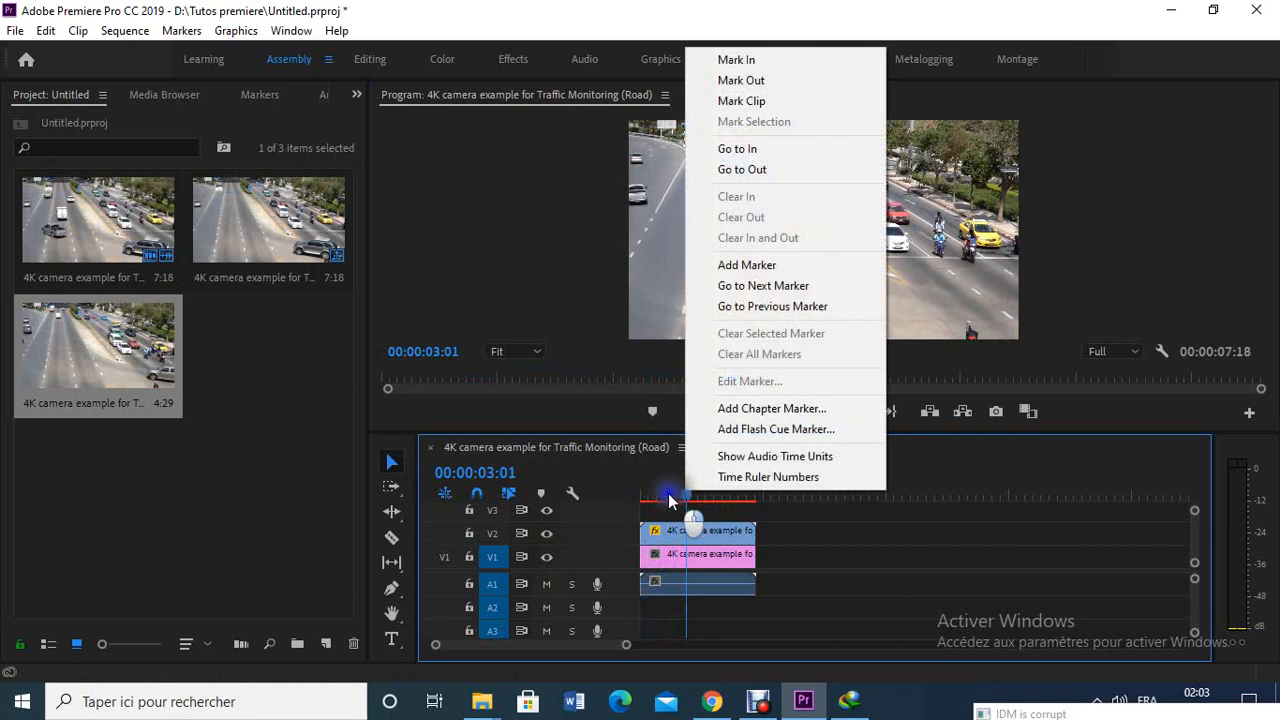
left_click(686, 493)
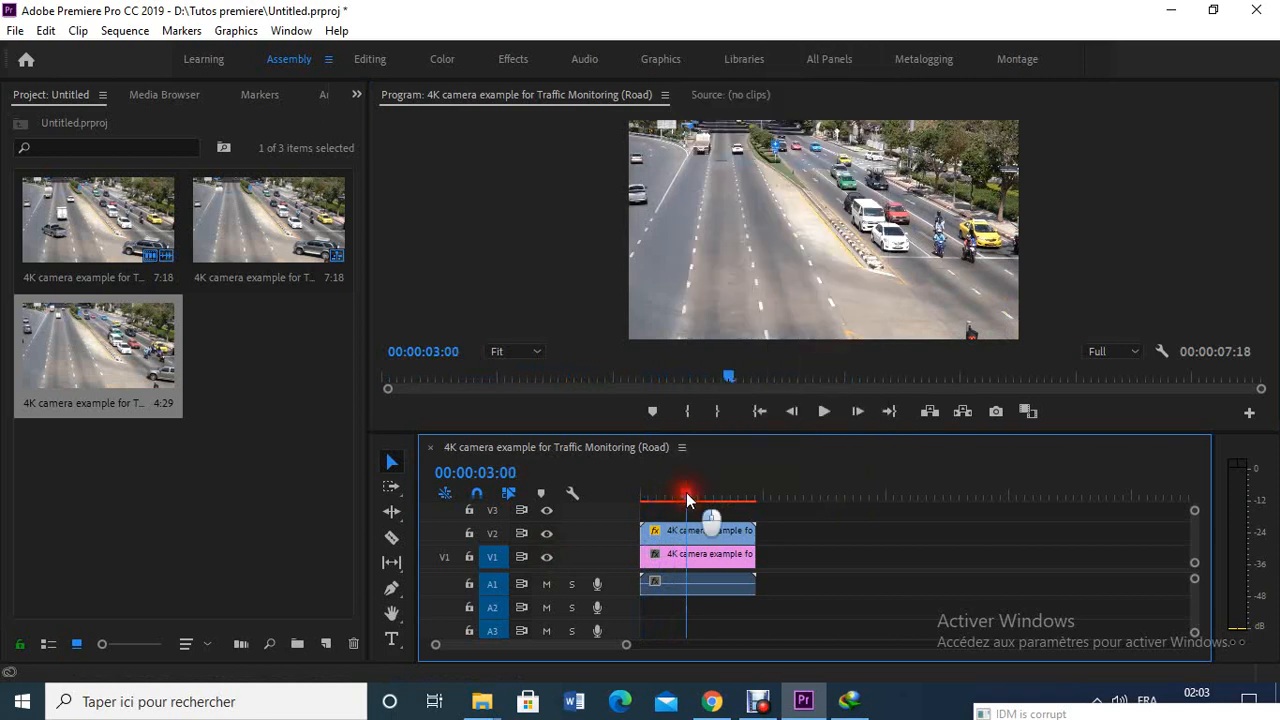
left_click_drag(686, 493, 645, 504)
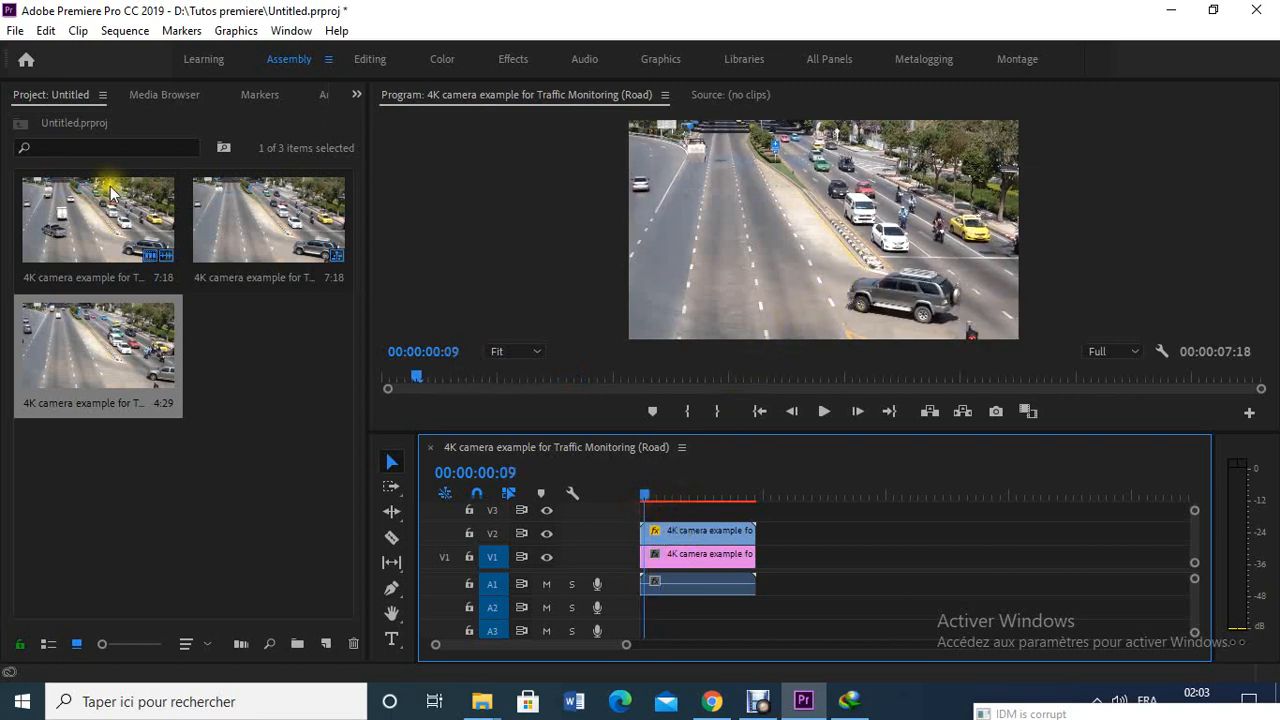
- Import the video file "Green screen smook teleport.mp4" into the project
left_click(15, 30)
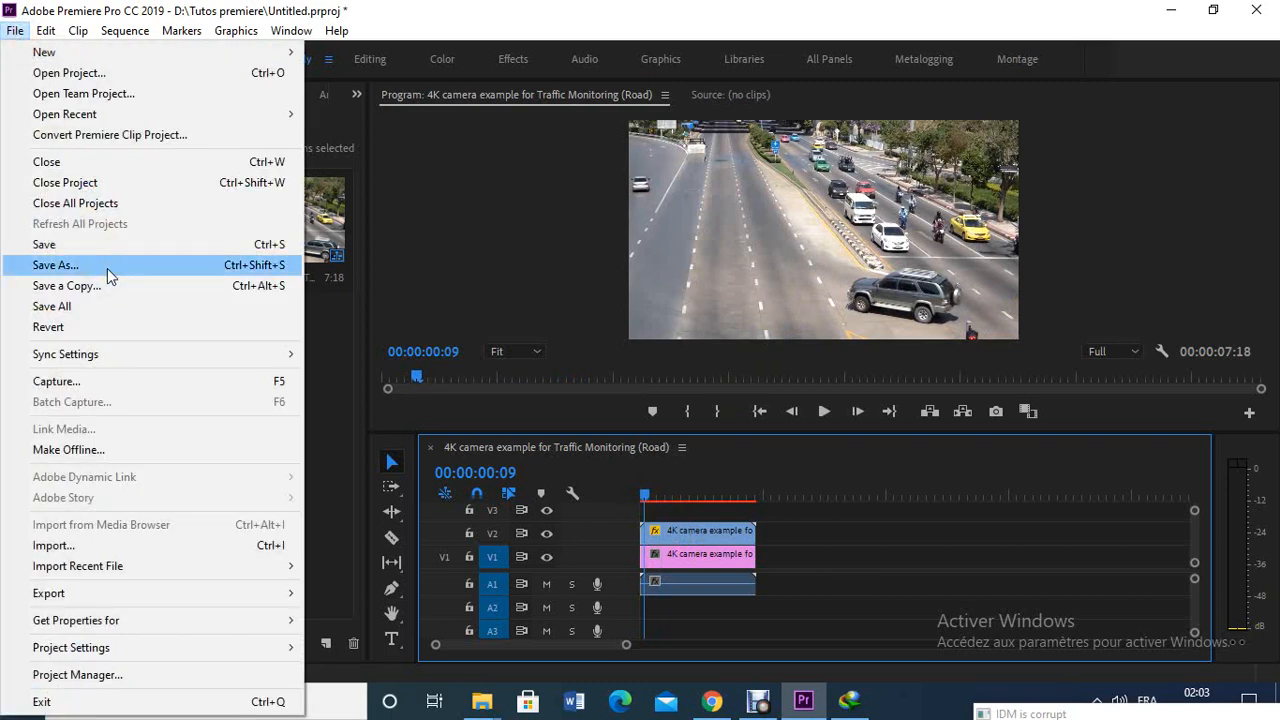
left_click(115, 545)
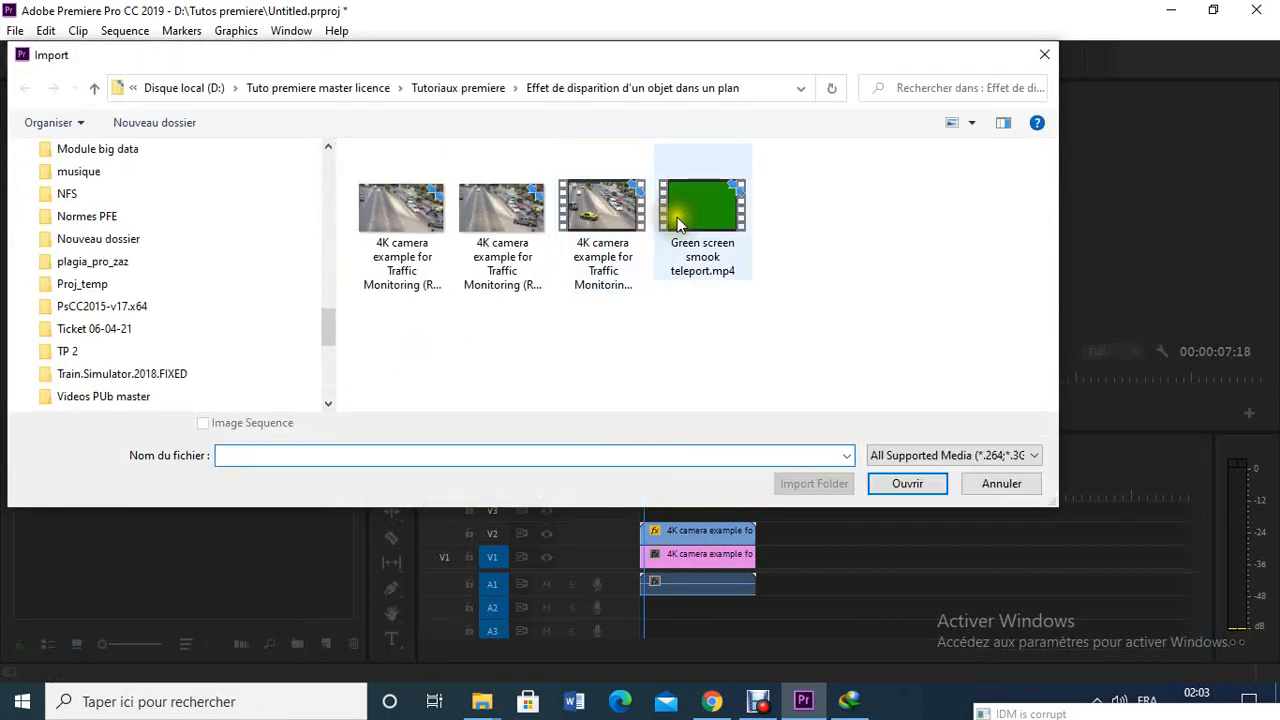
left_click(703, 211)
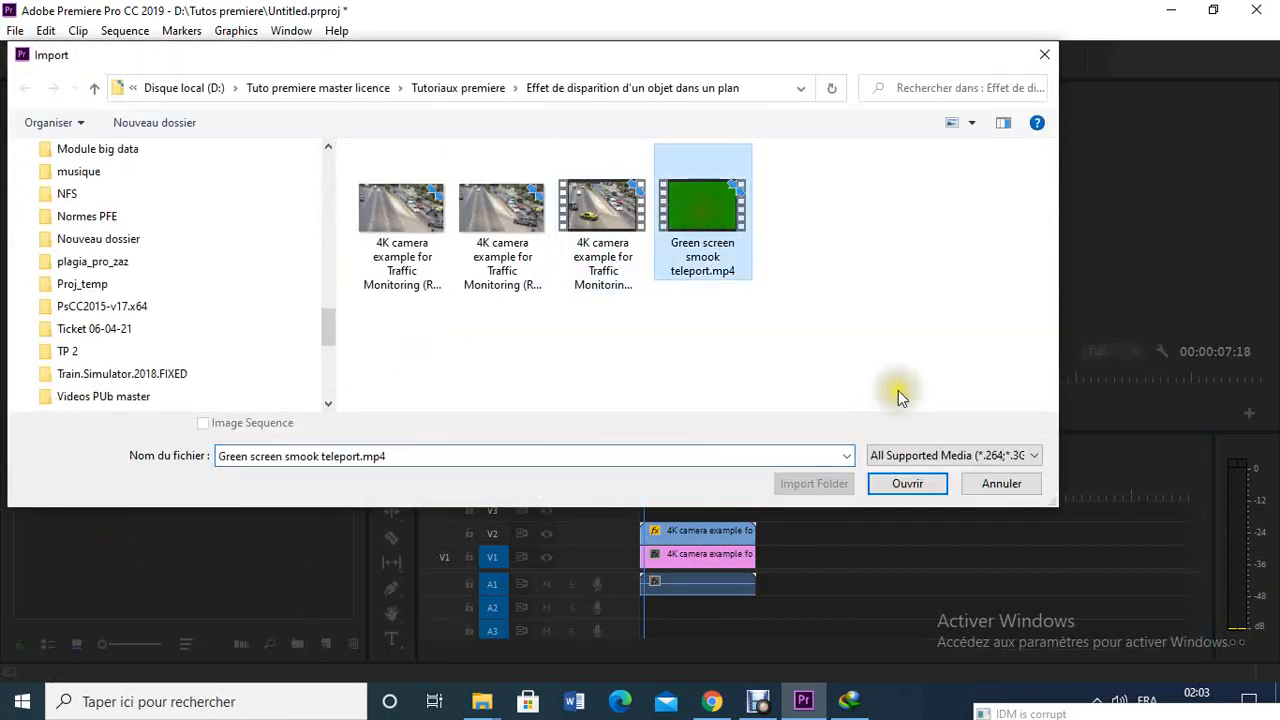
left_click(912, 482)
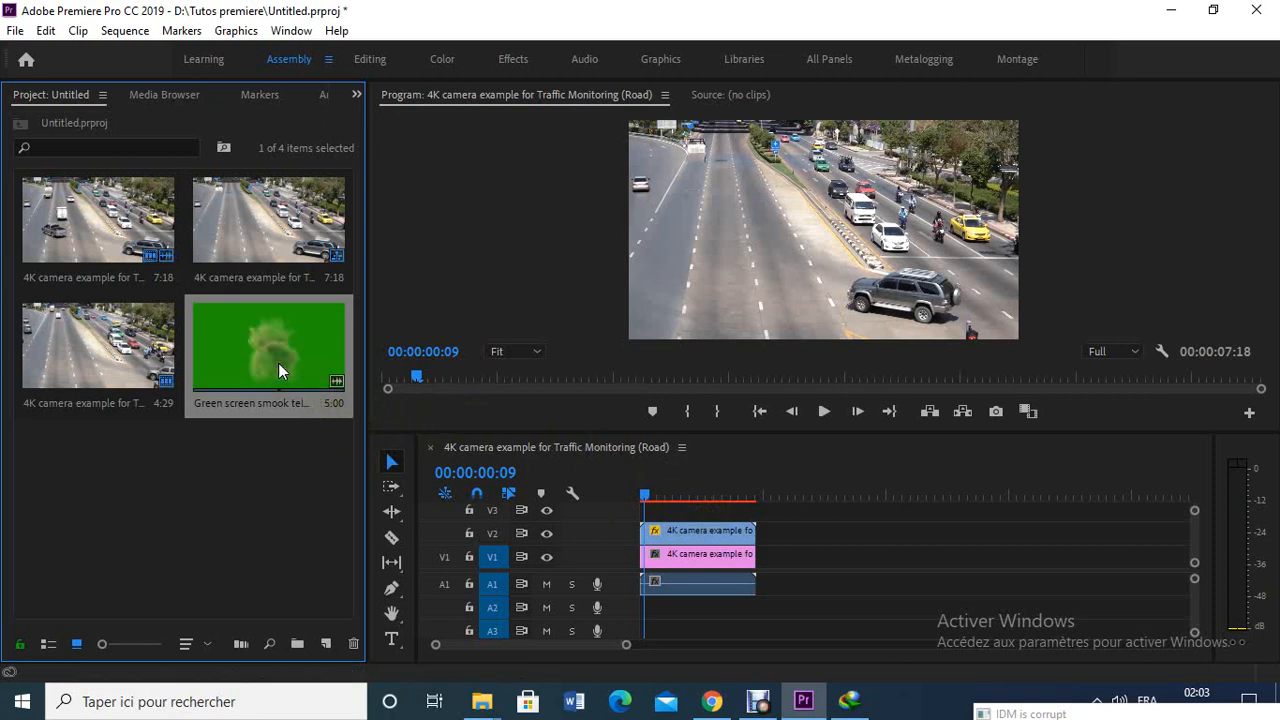
- Place the green-screen smoke clip on track V3 at the start of the sequence and play it to preview the smoke
left_click_drag(279, 364, 641, 509)
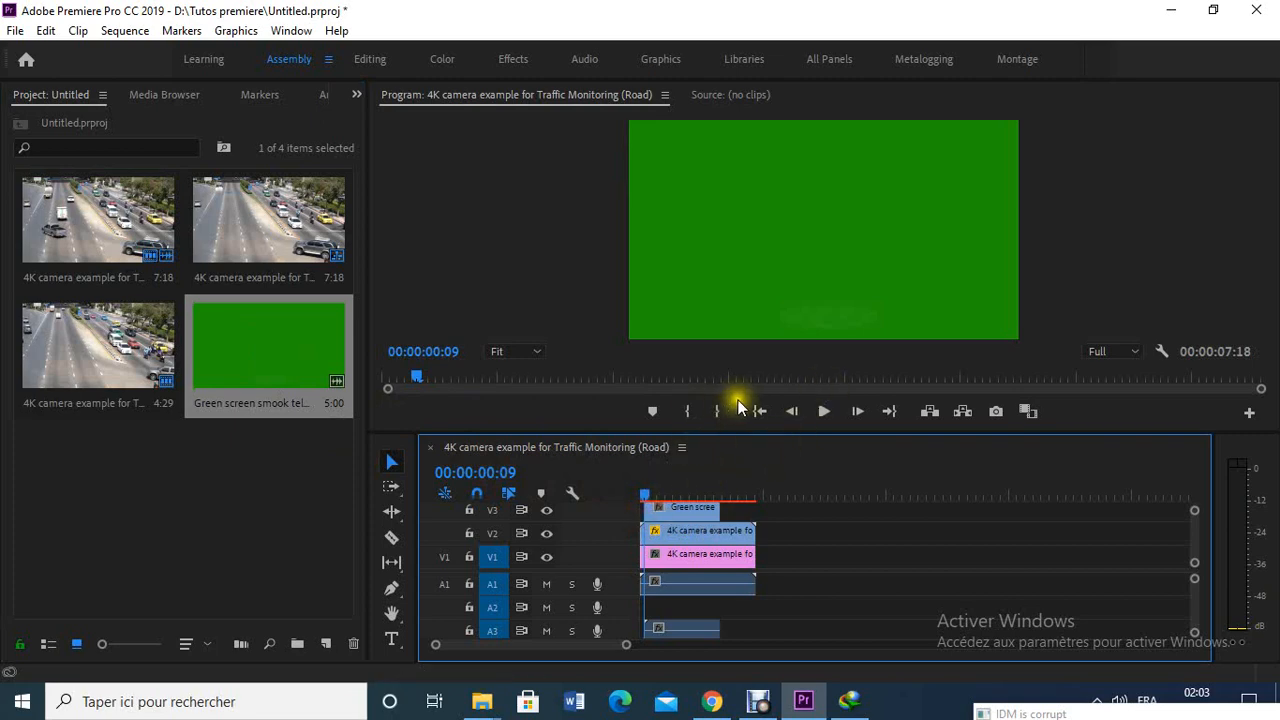
left_click(678, 510)
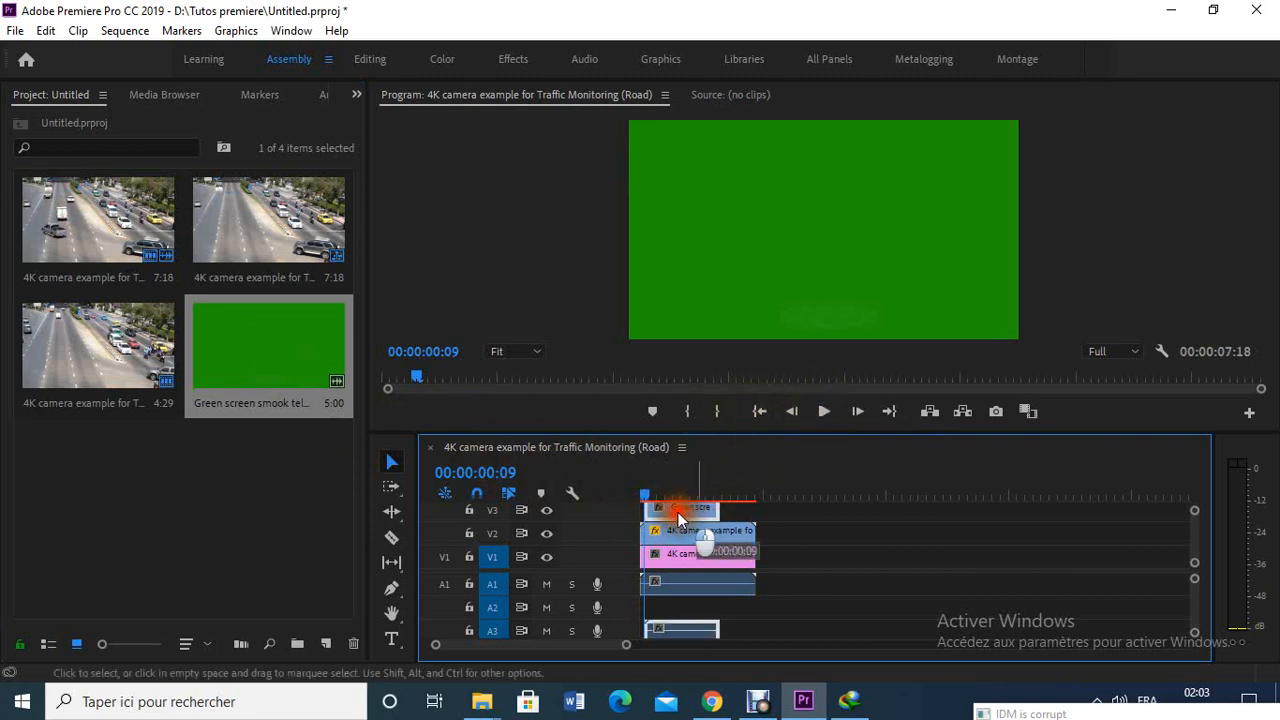
left_click(832, 405)
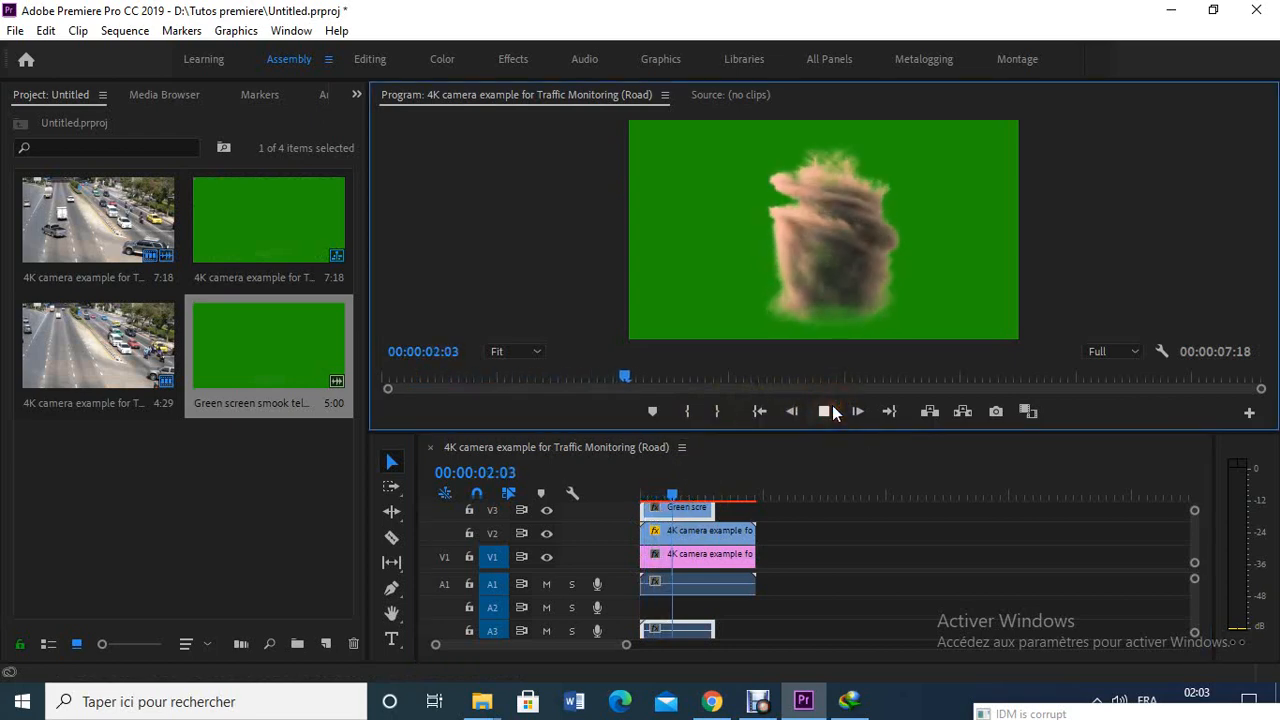
left_click(826, 412)
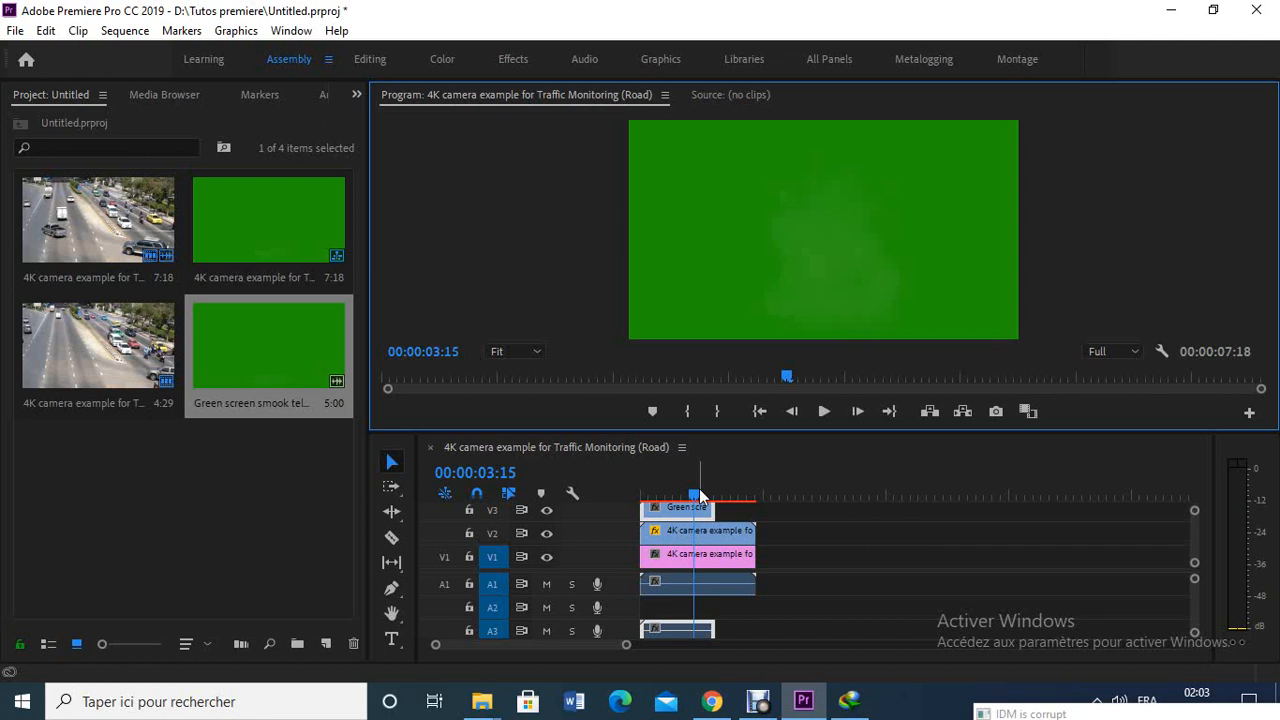
left_click_drag(697, 492, 623, 492)
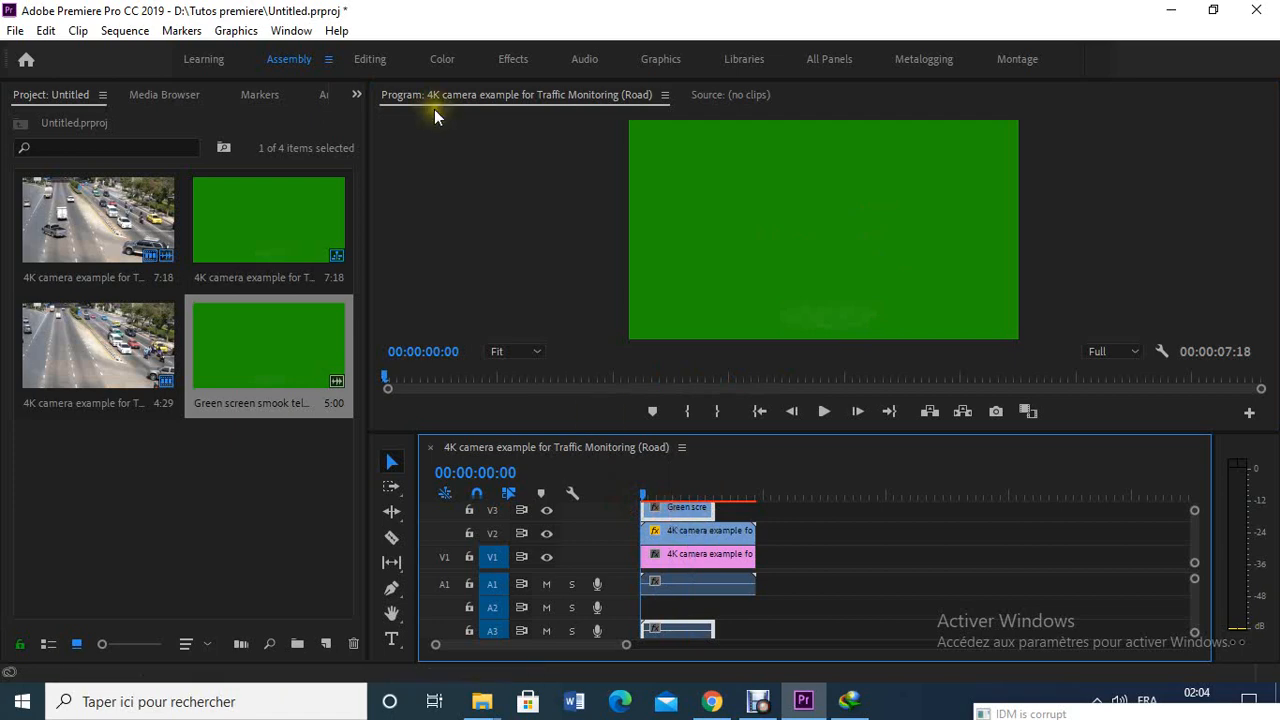
- Search the effects for "ultra" and apply Ultra Key to the green-screen smoke clip on V3
left_click(356, 95)
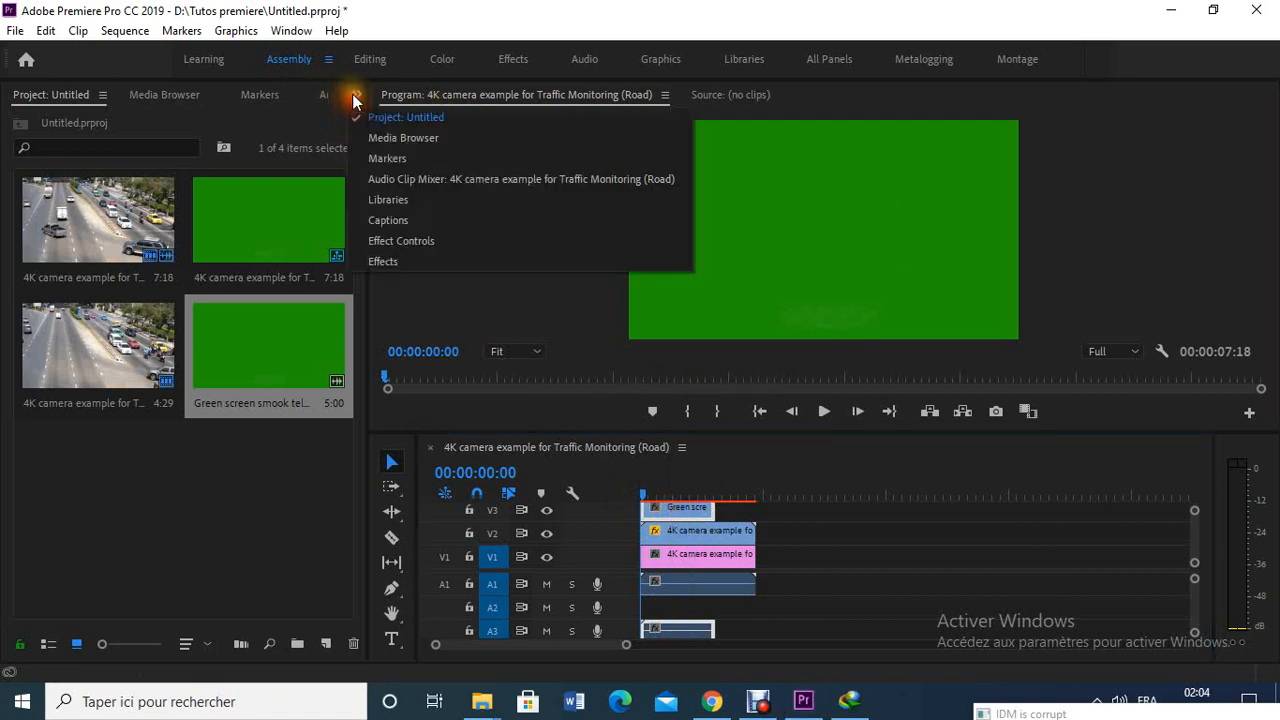
left_click(414, 261)
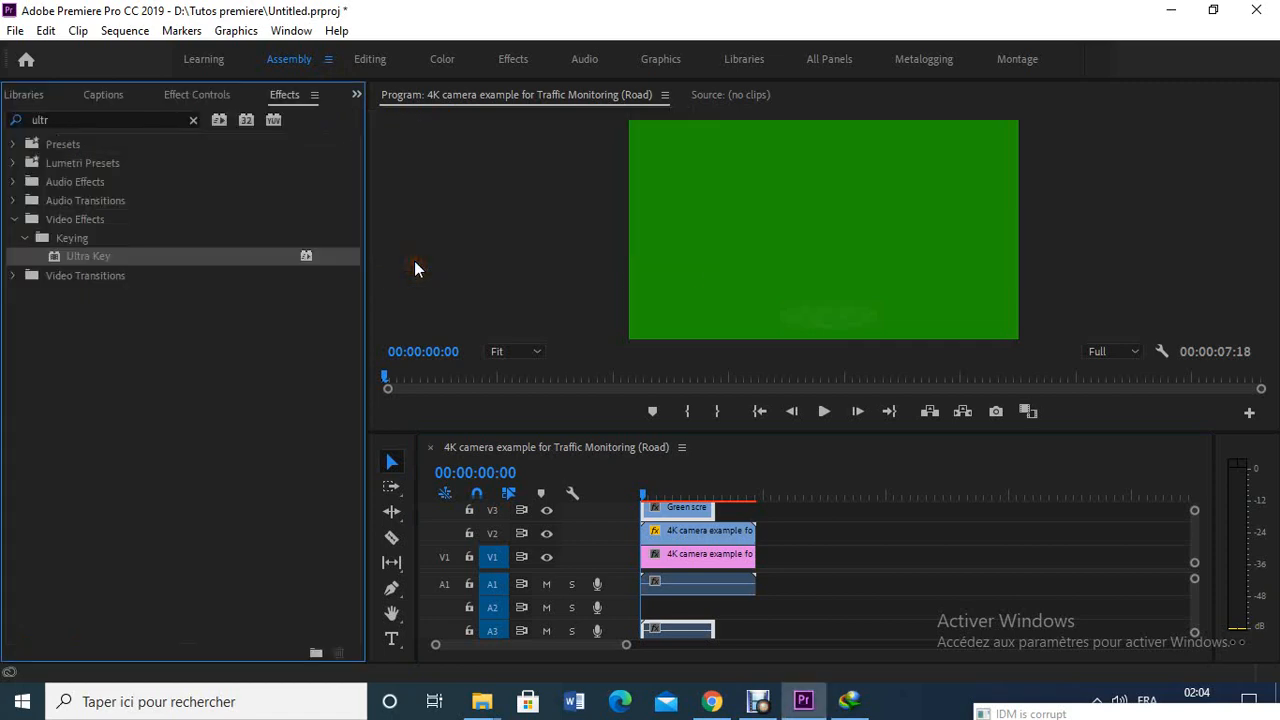
left_click(132, 120)
key("BackSpace")
key("BackSpace")
key("BackSpace")
key("BackSpace")
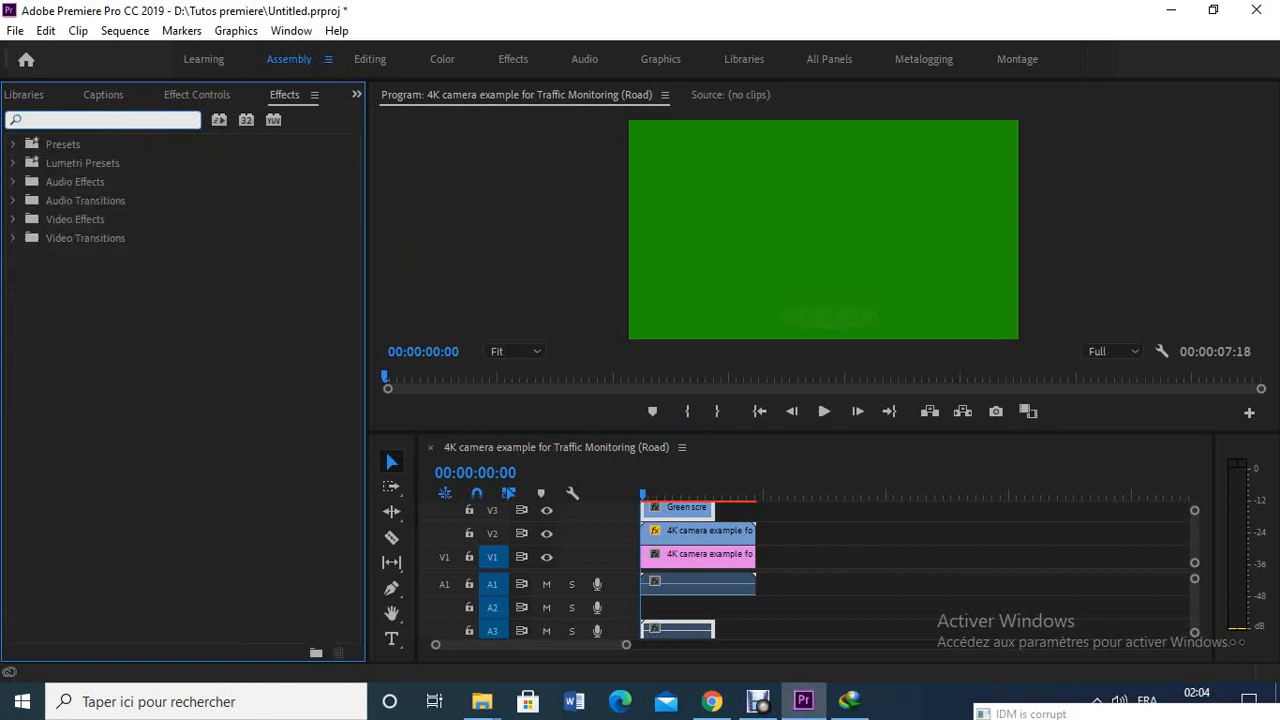
type("ultra")
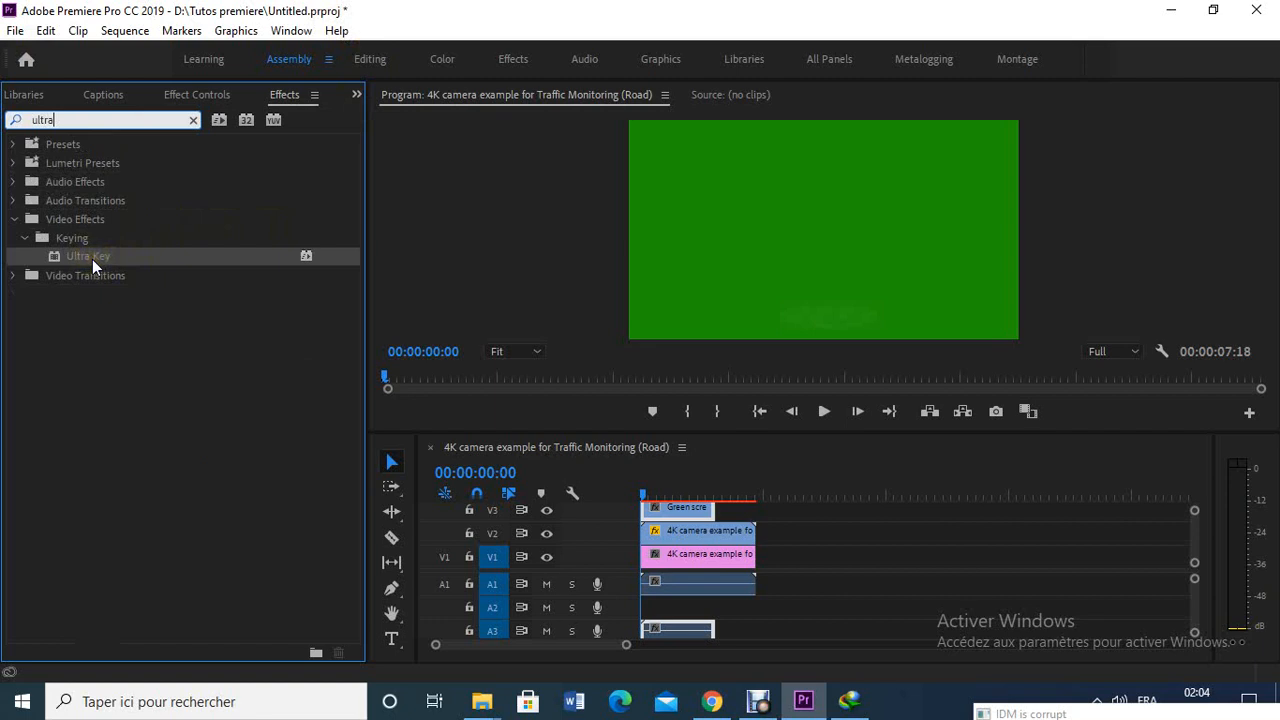
left_click_drag(94, 259, 680, 505)
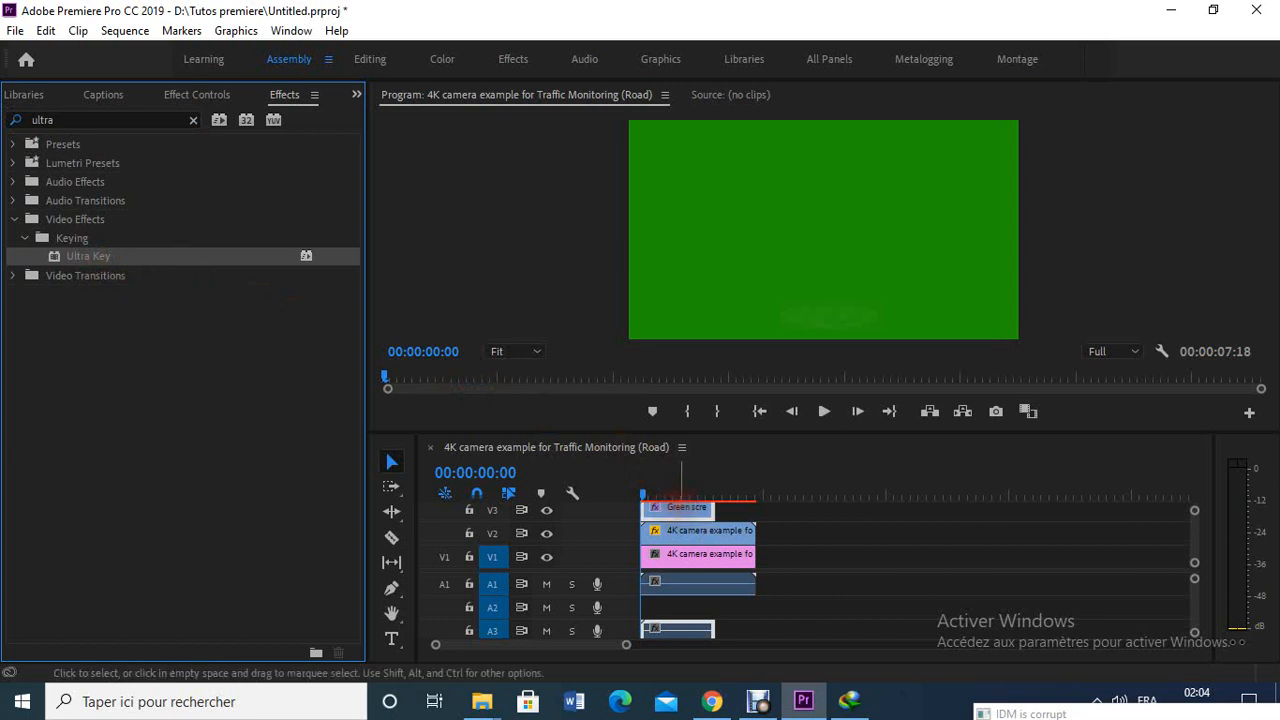
- Set the Ultra Key color by sampling the clip's green background, and play the sequence to check the keyed smoke
left_click(356, 95)
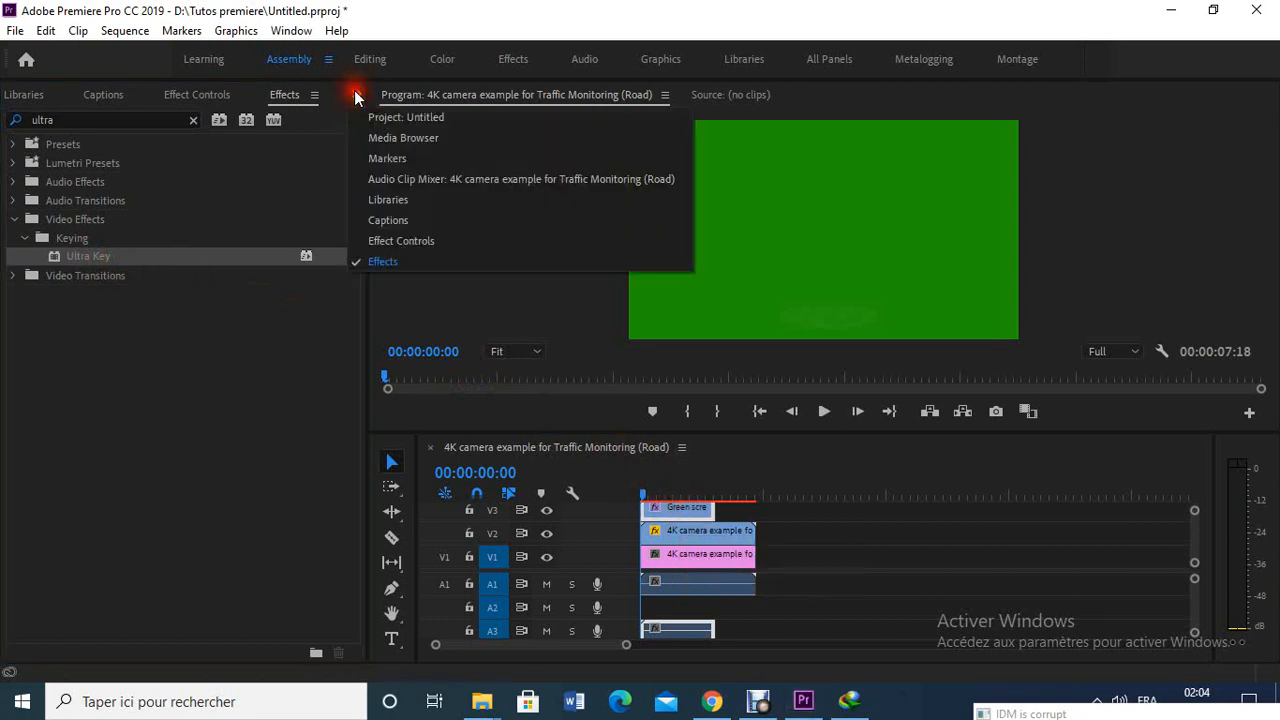
left_click(425, 240)
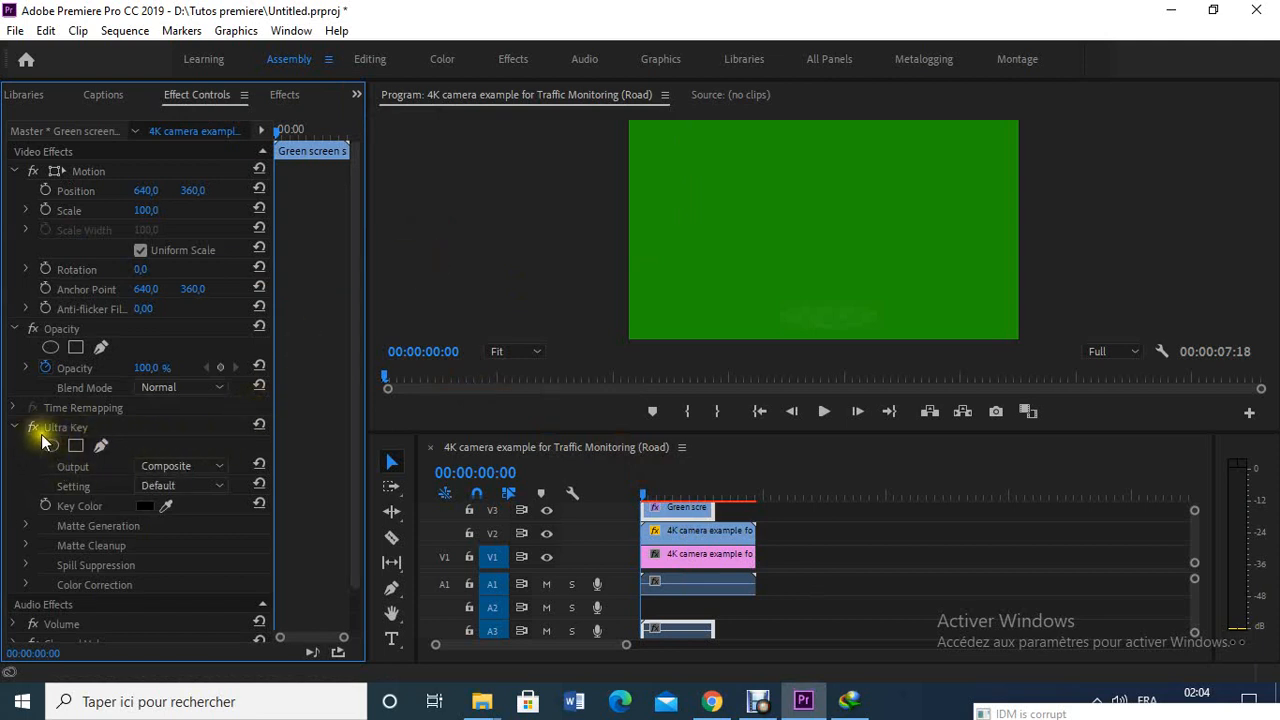
left_click_drag(165, 505, 644, 298)
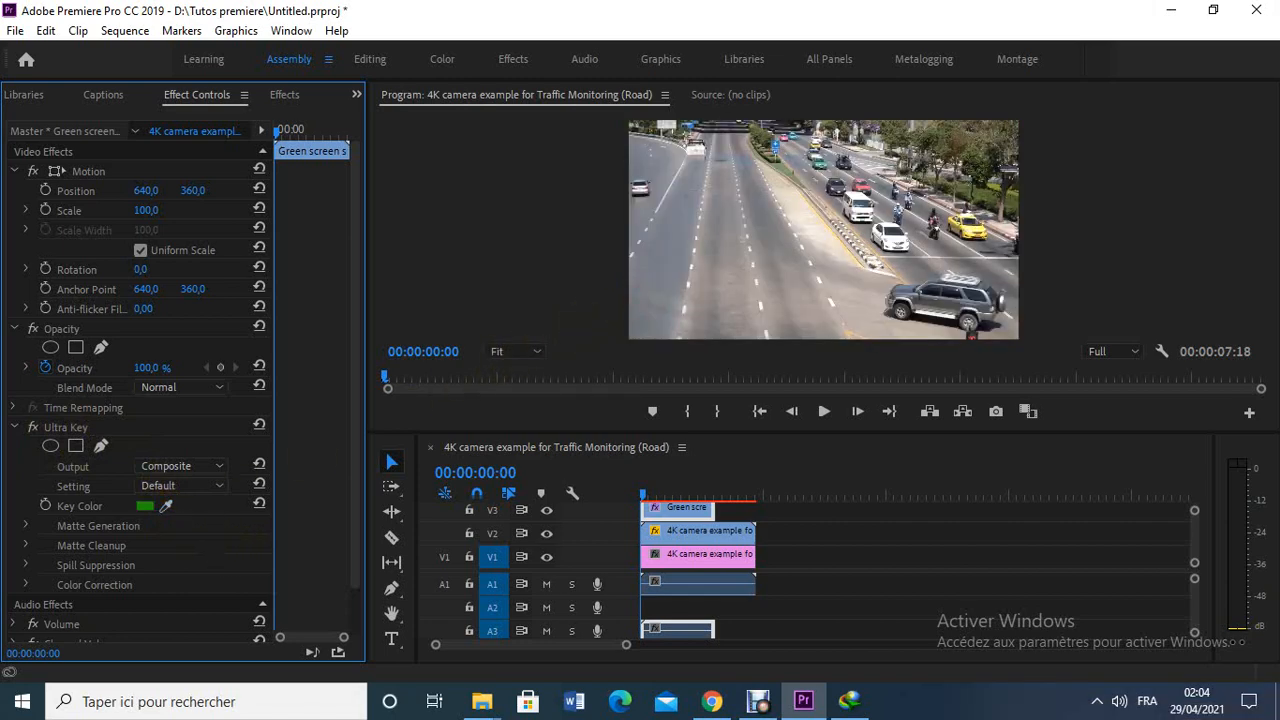
left_click(824, 411)
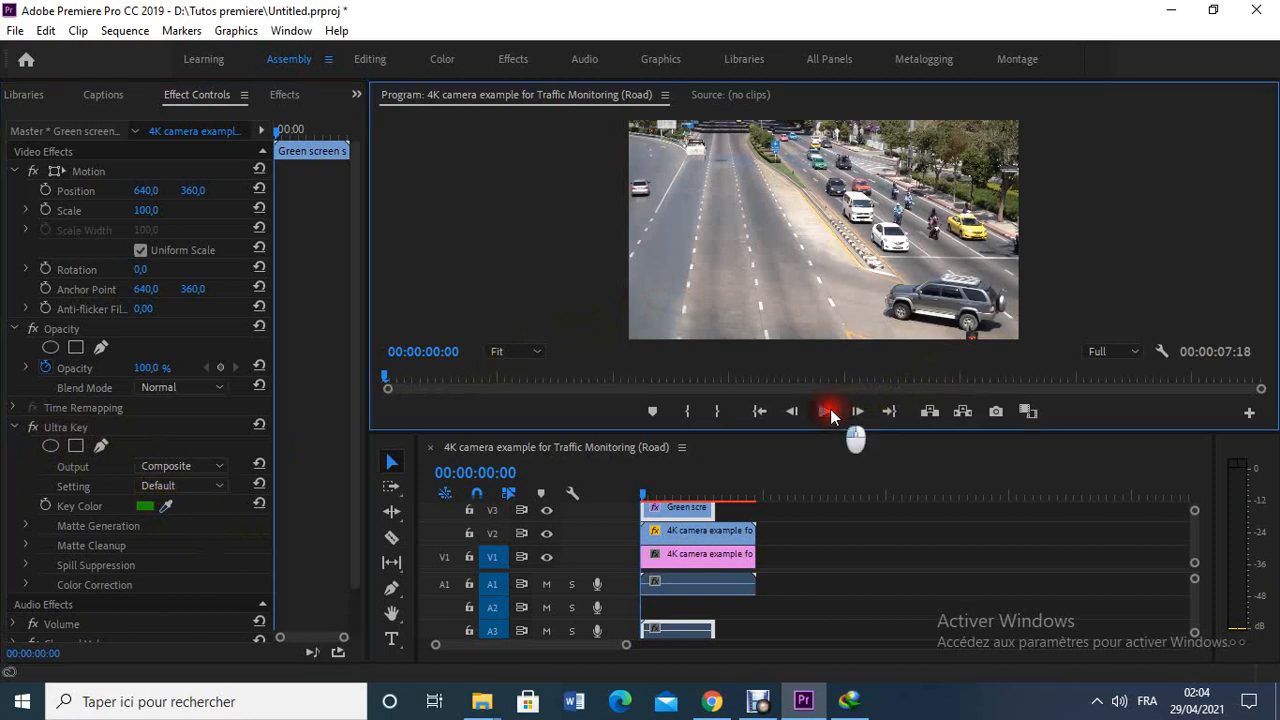
left_click(825, 411)
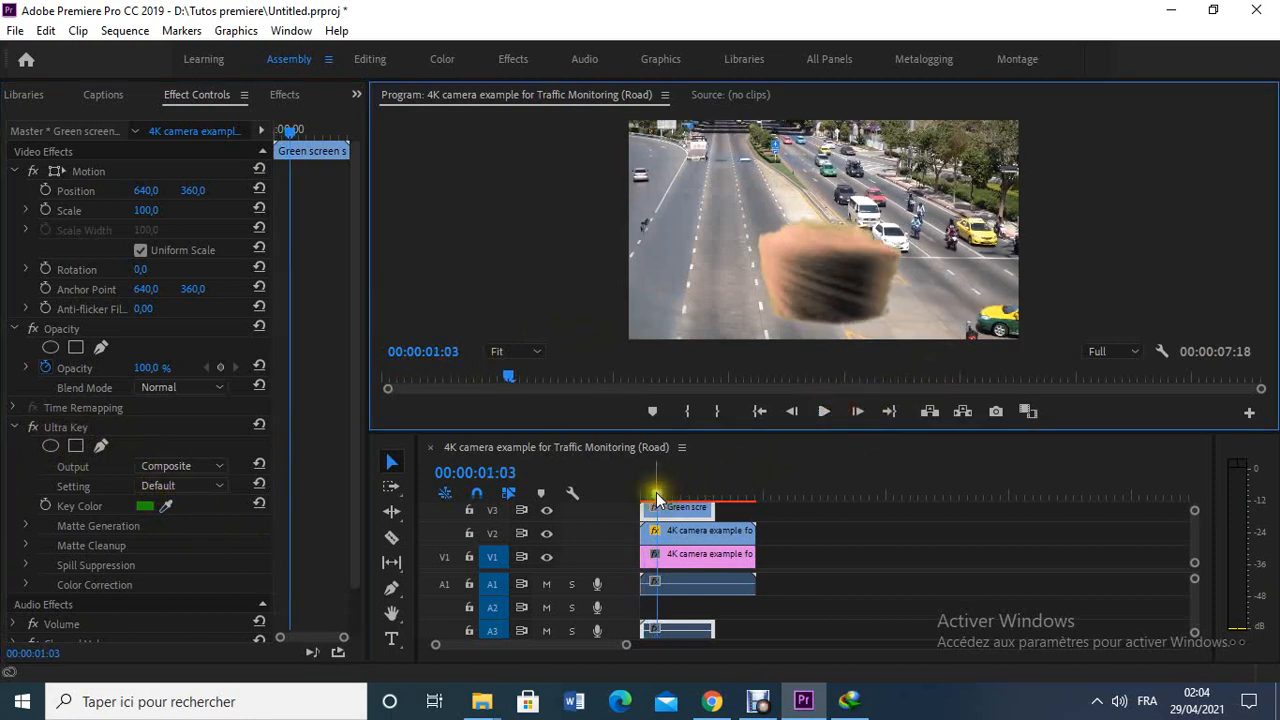
left_click_drag(650, 491, 621, 488)
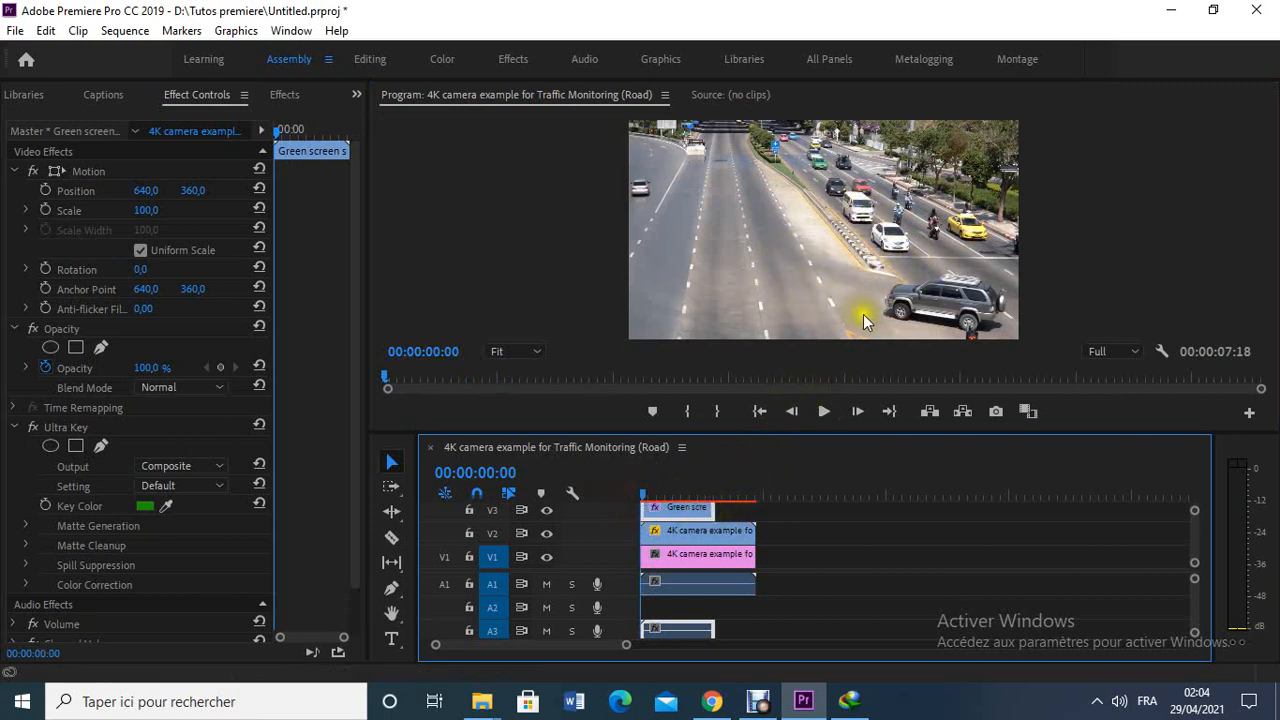
- At 00:00:00:15, place the smoke over the crossing car with Position 812, 370 and Scale 89
right_click(643, 495)
left_click(643, 492)
mouse_move(643, 490)
left_mouse_down()
mouse_move(662, 491)
mouse_move(650, 496)
left_mouse_up()
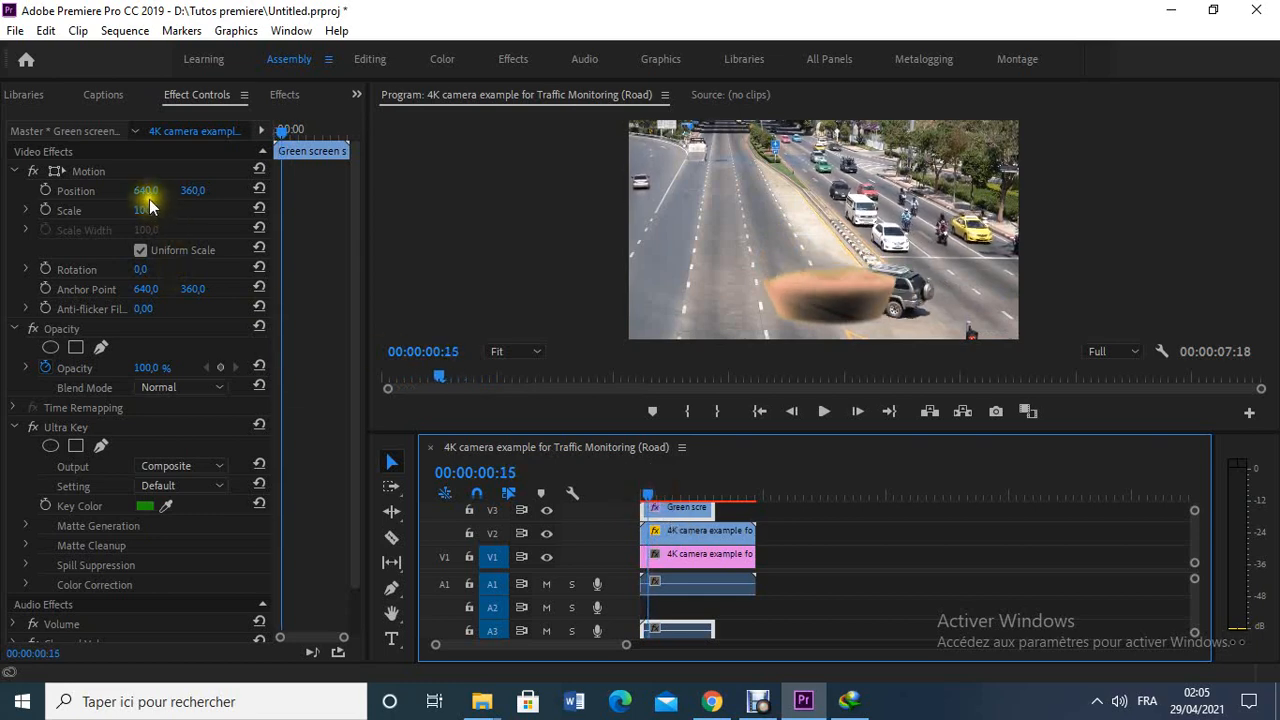
left_click_drag(146, 191, 292, 208)
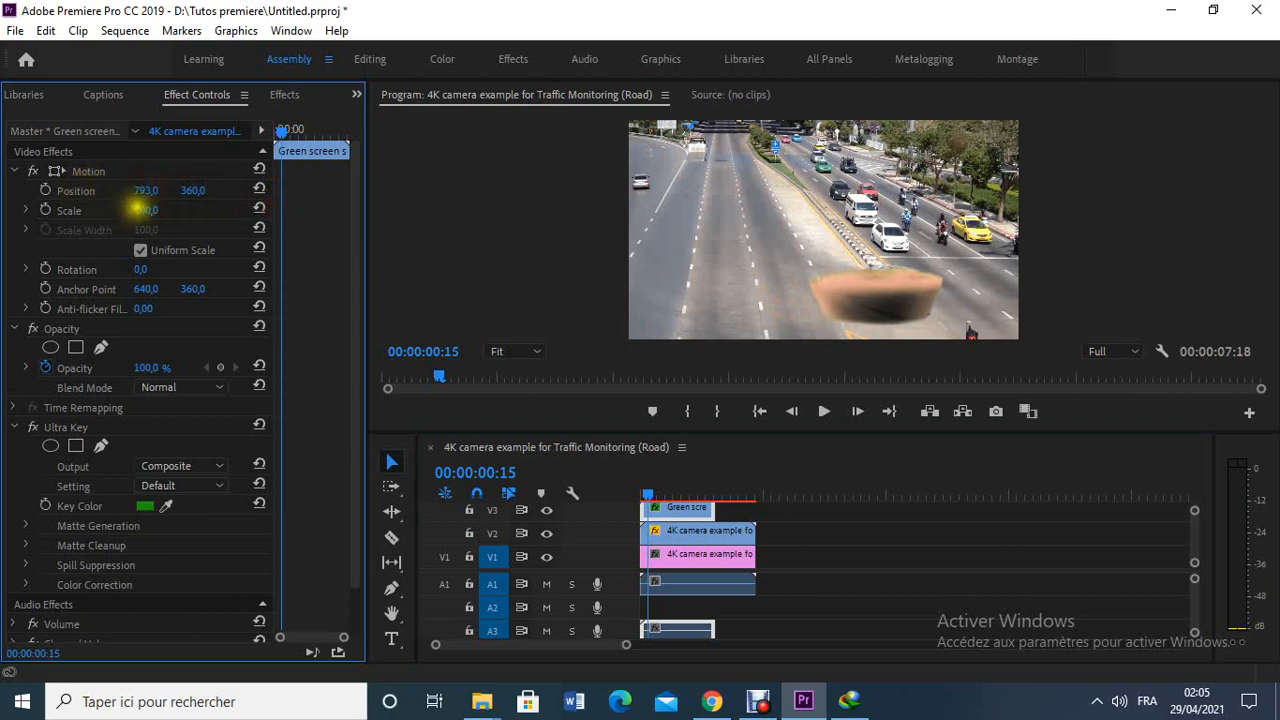
left_click_drag(137, 208, 205, 190)
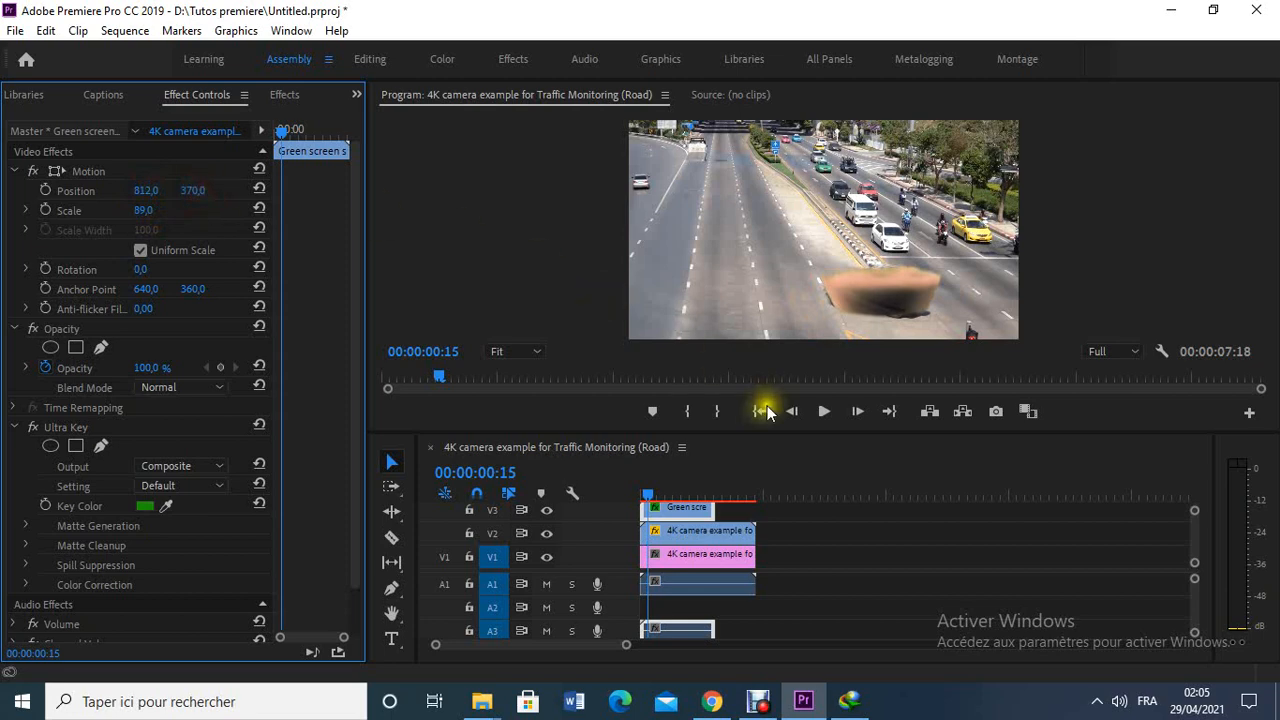
- Play the sequence from the start to check the repositioned smoke over the disappearing car
left_click_drag(649, 490, 627, 496)
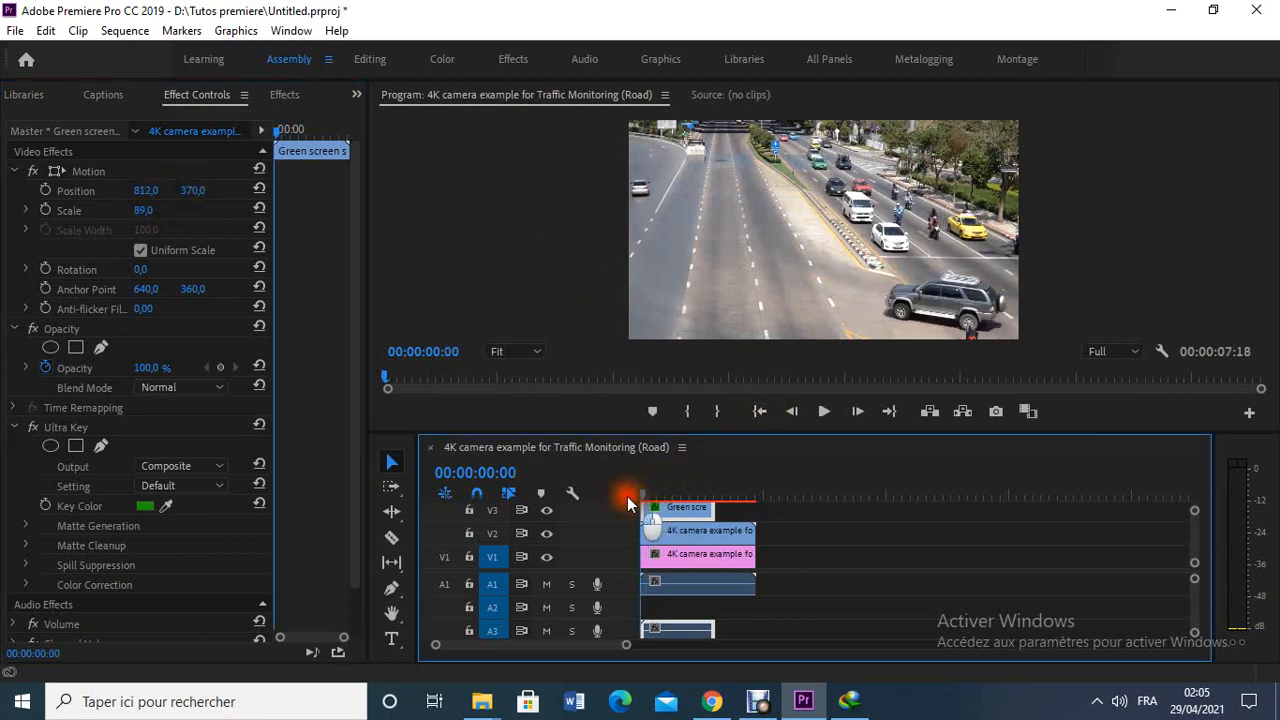
left_click(813, 418)
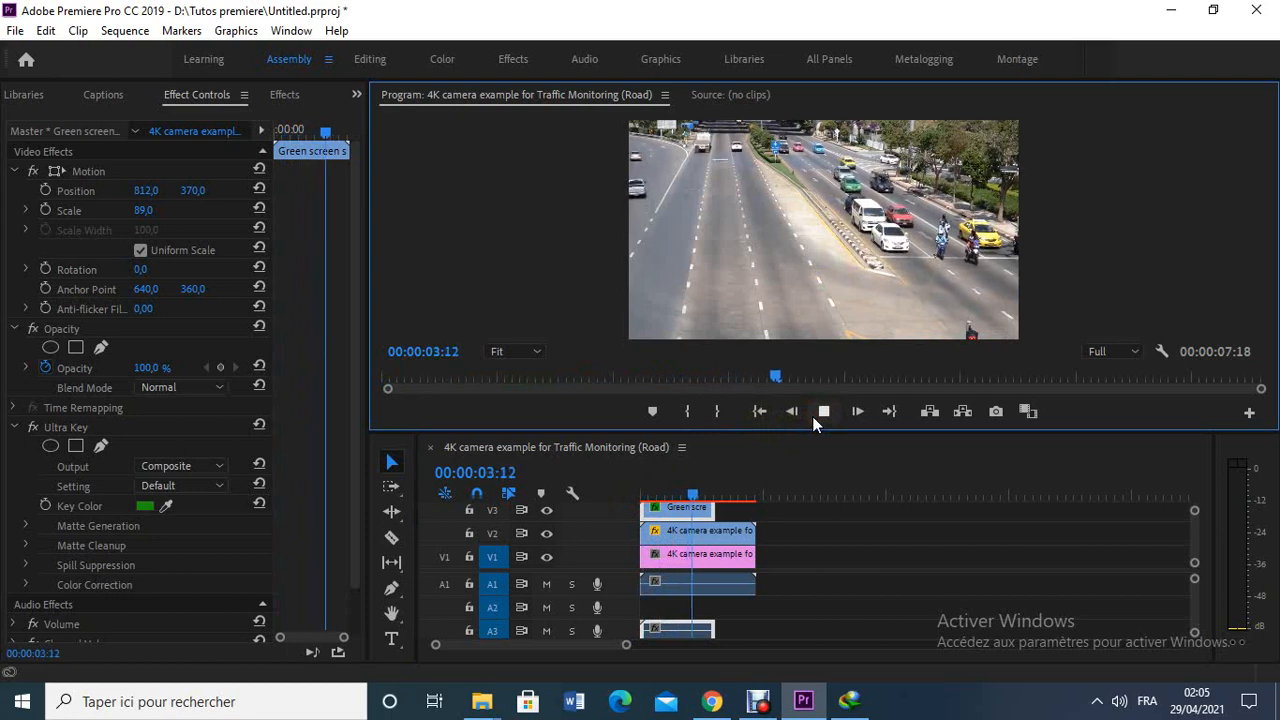
left_click(823, 411)
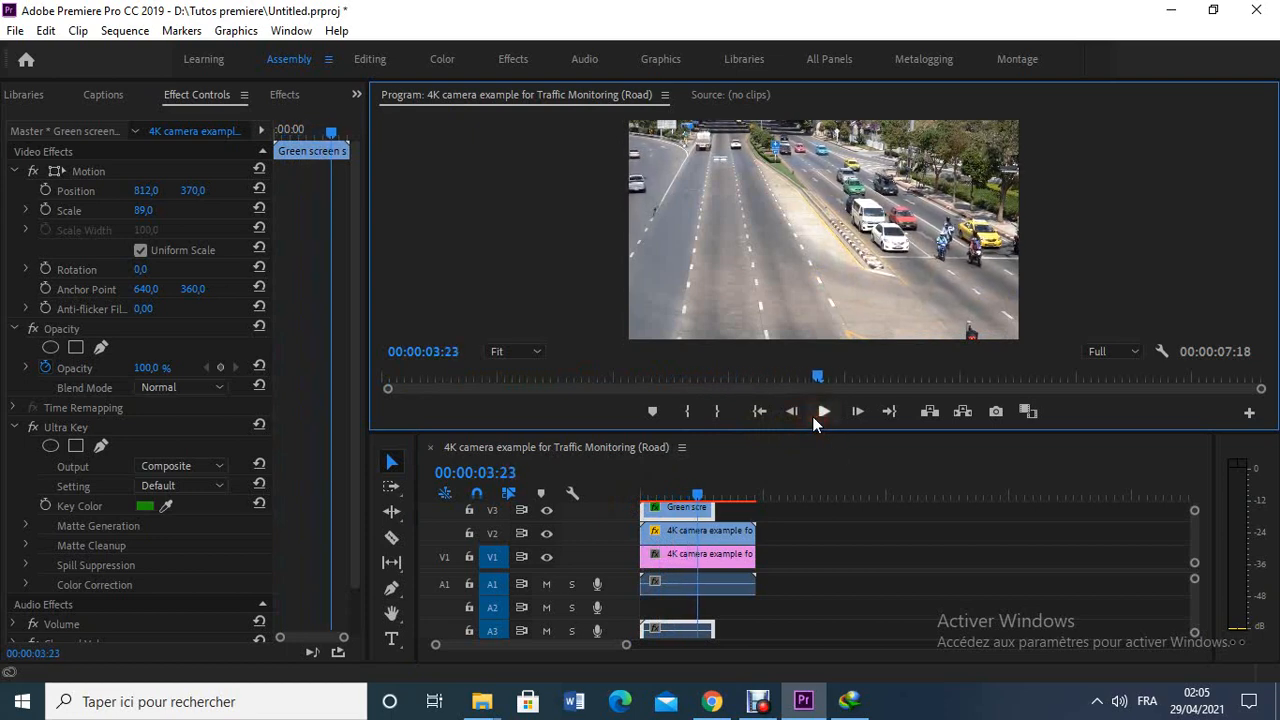
- Play the sequence to 00:00:04:21, duplicate the keyed smoke clip on V3, and place the copy so it starts there
left_click(823, 411)
left_click(826, 411)
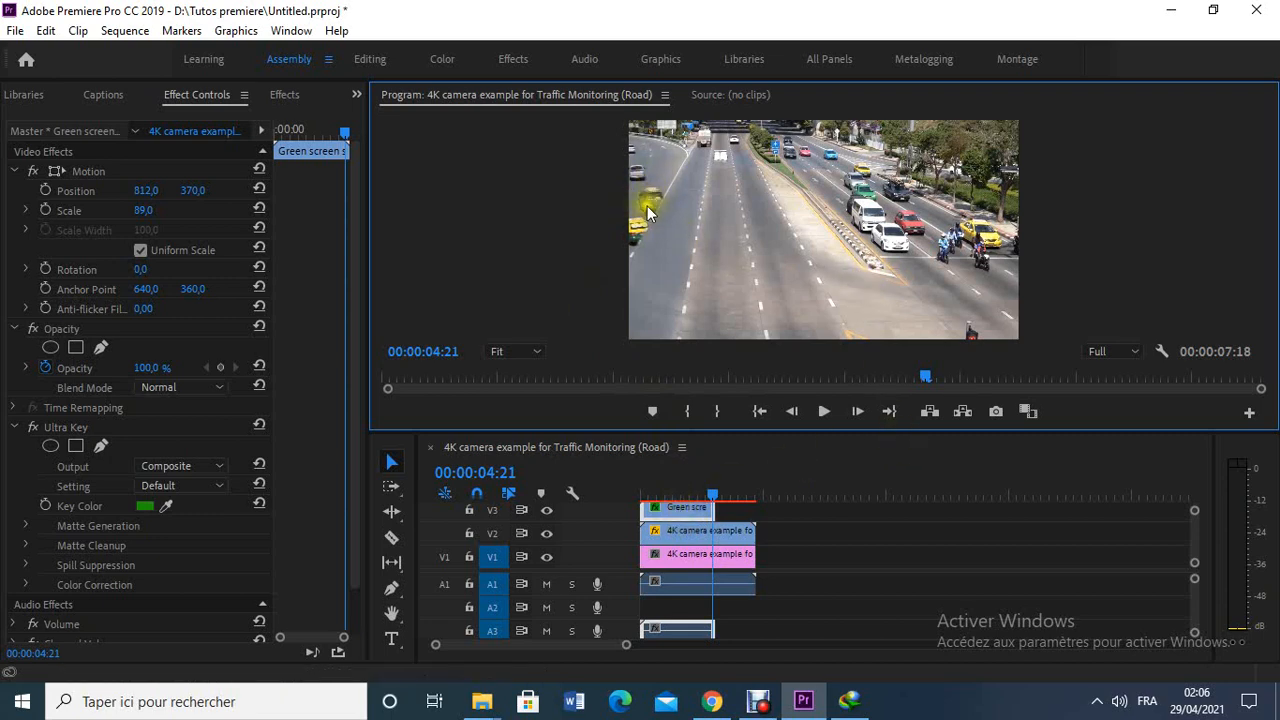
left_click(688, 515)
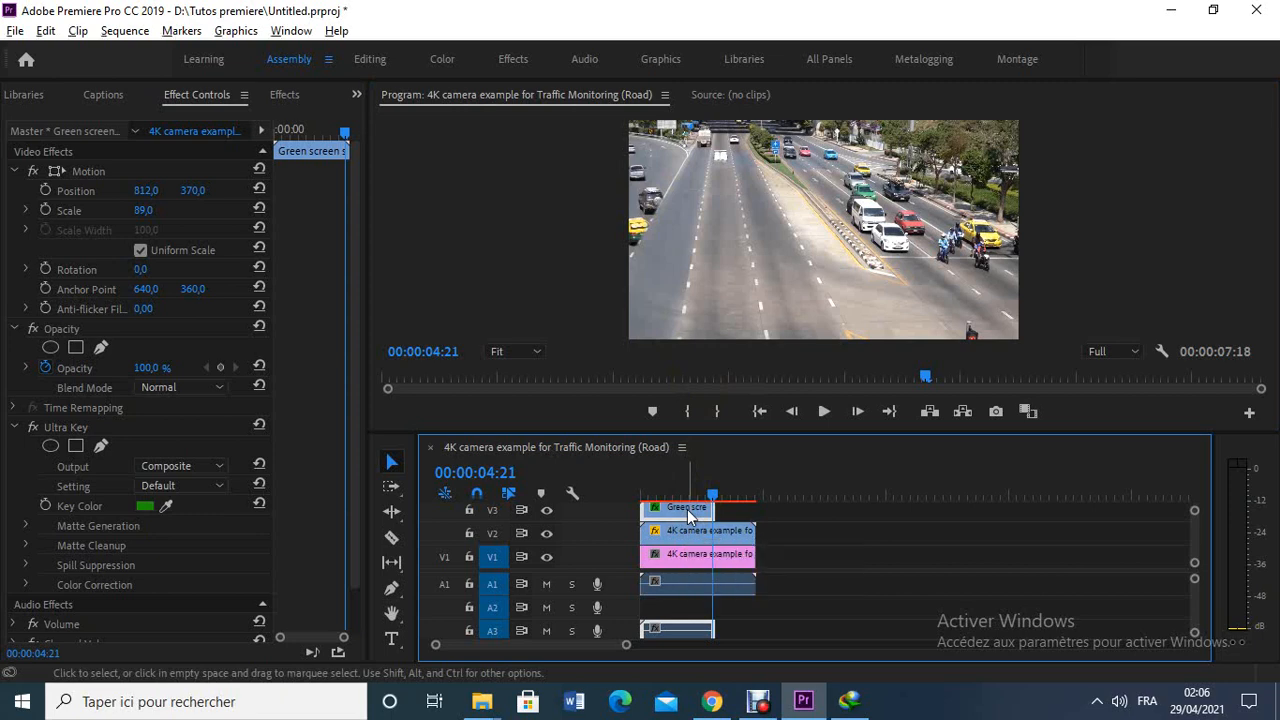
left_click(699, 516)
left_click_drag(835, 518, 843, 516)
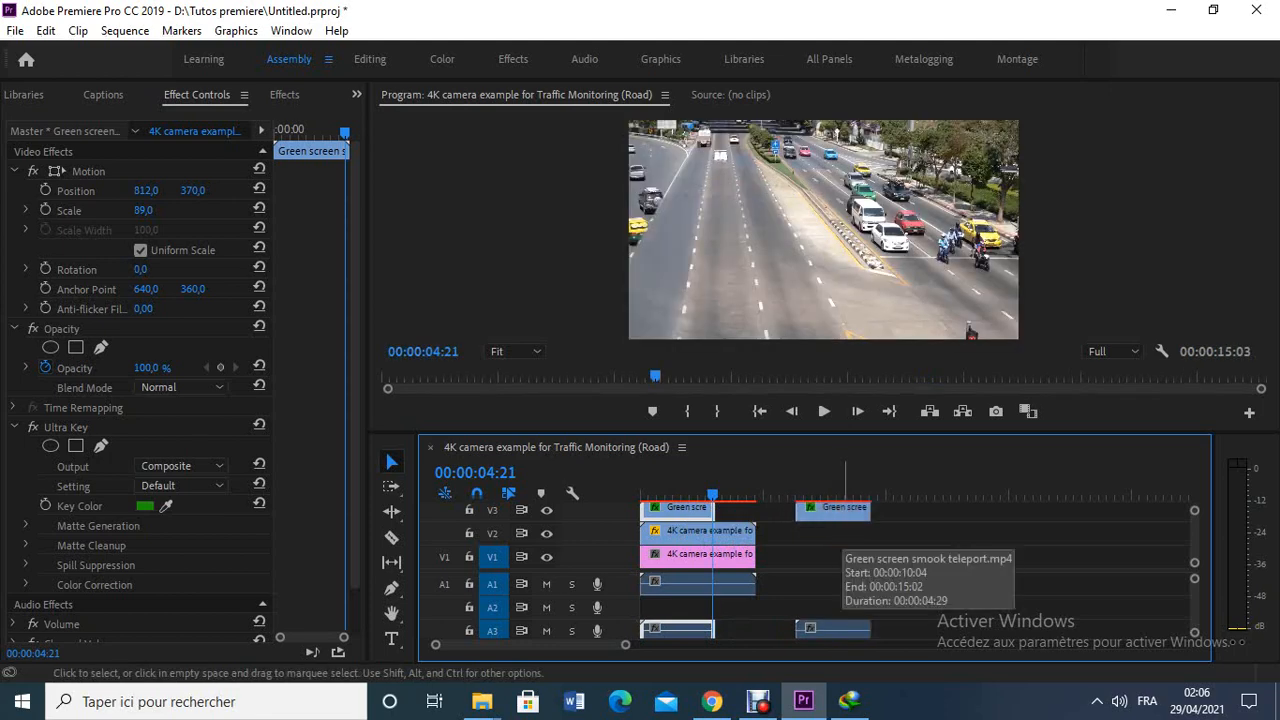
left_click_drag(805, 512, 759, 512)
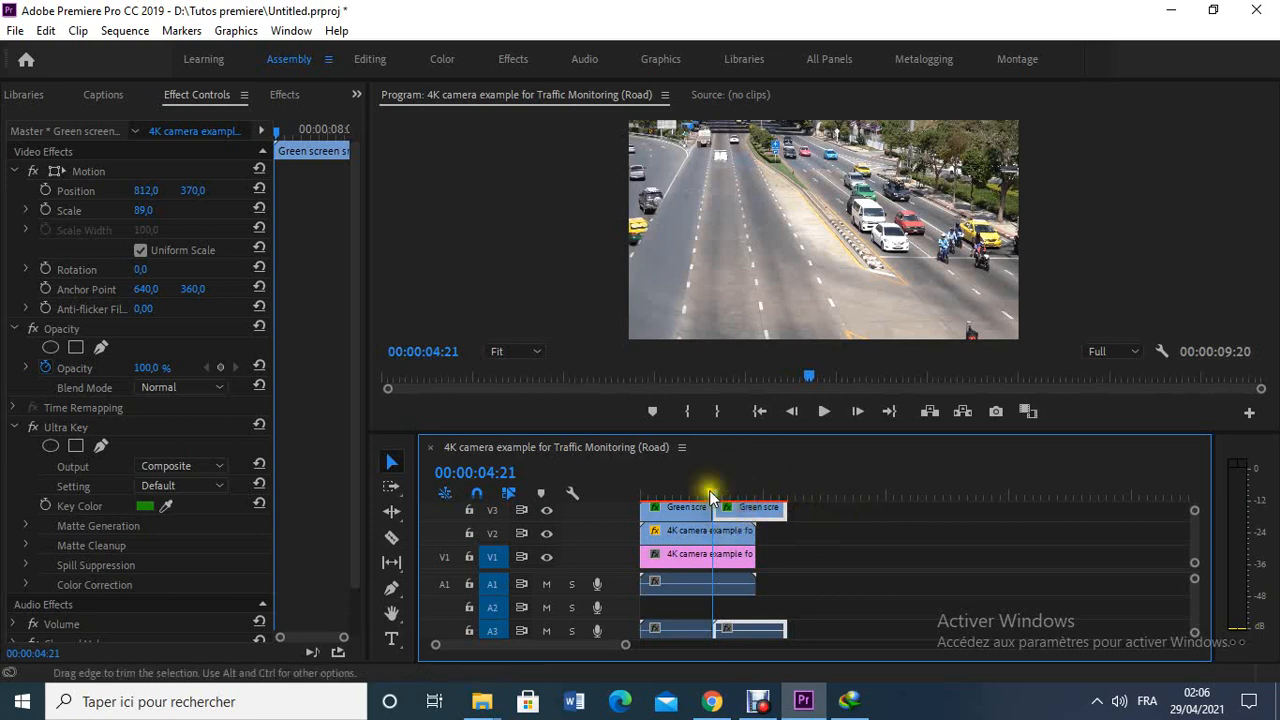
- At 00:00:05:17, place the second smoke clip over the far lane with Position 130, 73 and Scale 87
double_click(764, 510)
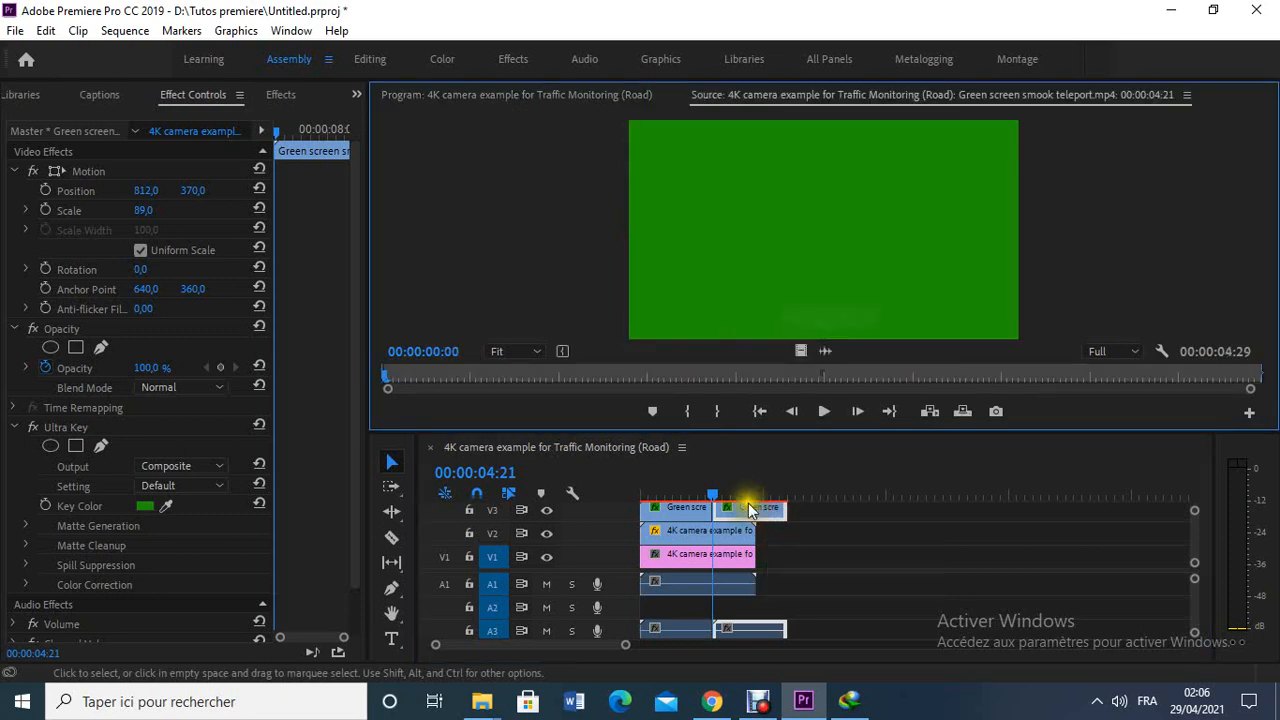
mouse_move(718, 493)
left_mouse_down()
mouse_move(686, 494)
mouse_move(729, 505)
left_mouse_up()
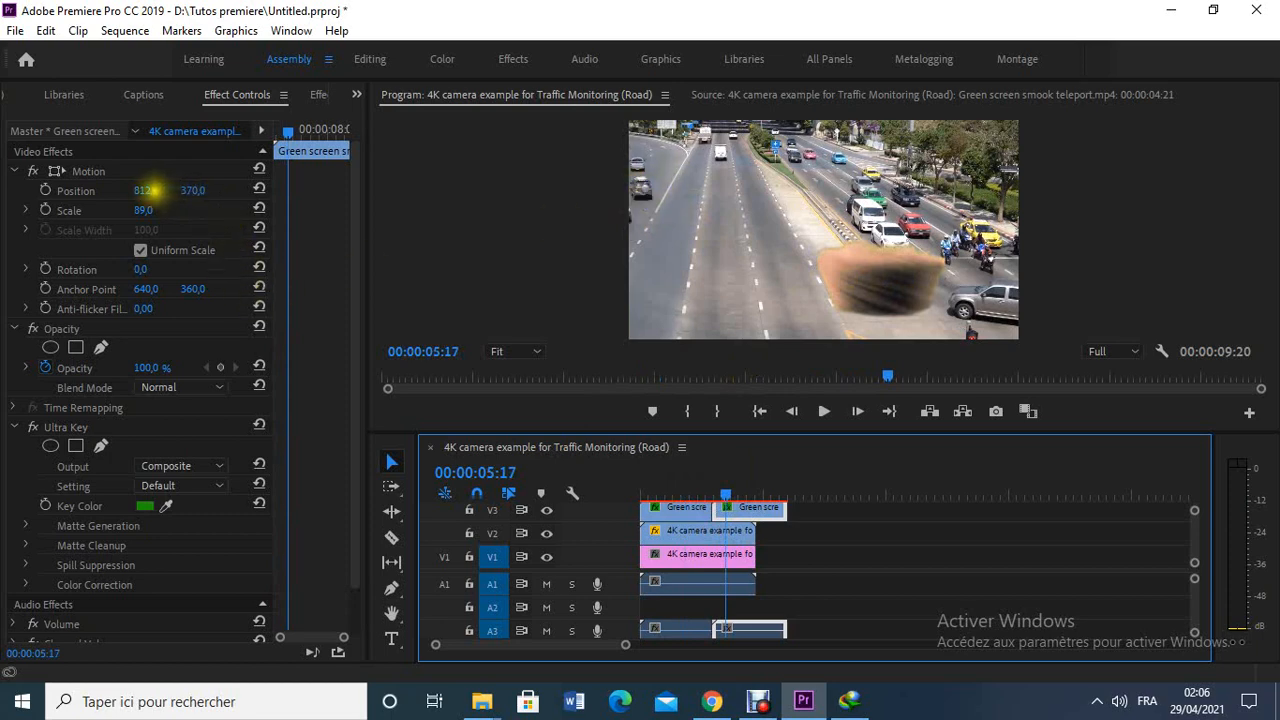
left_click(146, 190)
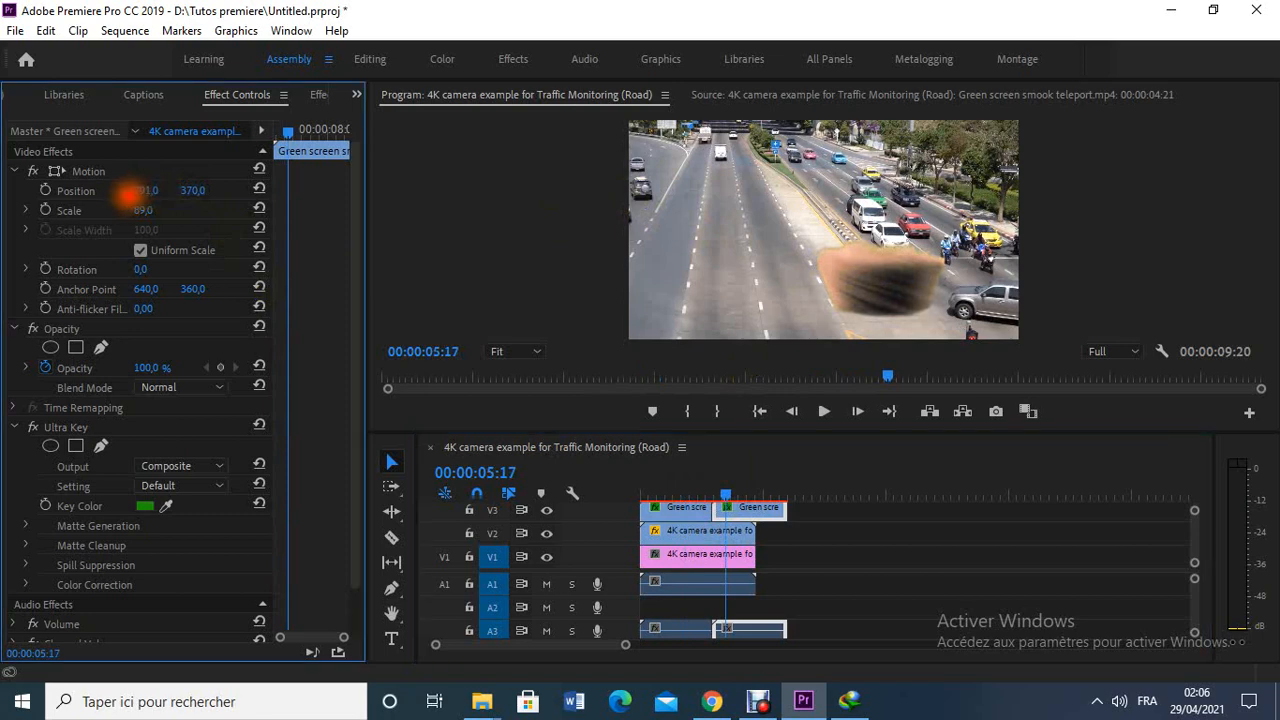
mouse_move(126, 197)
left_mouse_down()
mouse_move(87, 194)
mouse_move(128, 193)
mouse_move(68, 215)
mouse_move(214, 188)
mouse_move(23, 196)
mouse_move(117, 194)
mouse_move(18, 213)
mouse_move(103, 200)
mouse_move(66, 217)
mouse_move(154, 188)
mouse_move(277, 186)
mouse_move(137, 206)
mouse_move(51, 177)
mouse_move(177, 194)
mouse_move(112, 211)
left_mouse_up()
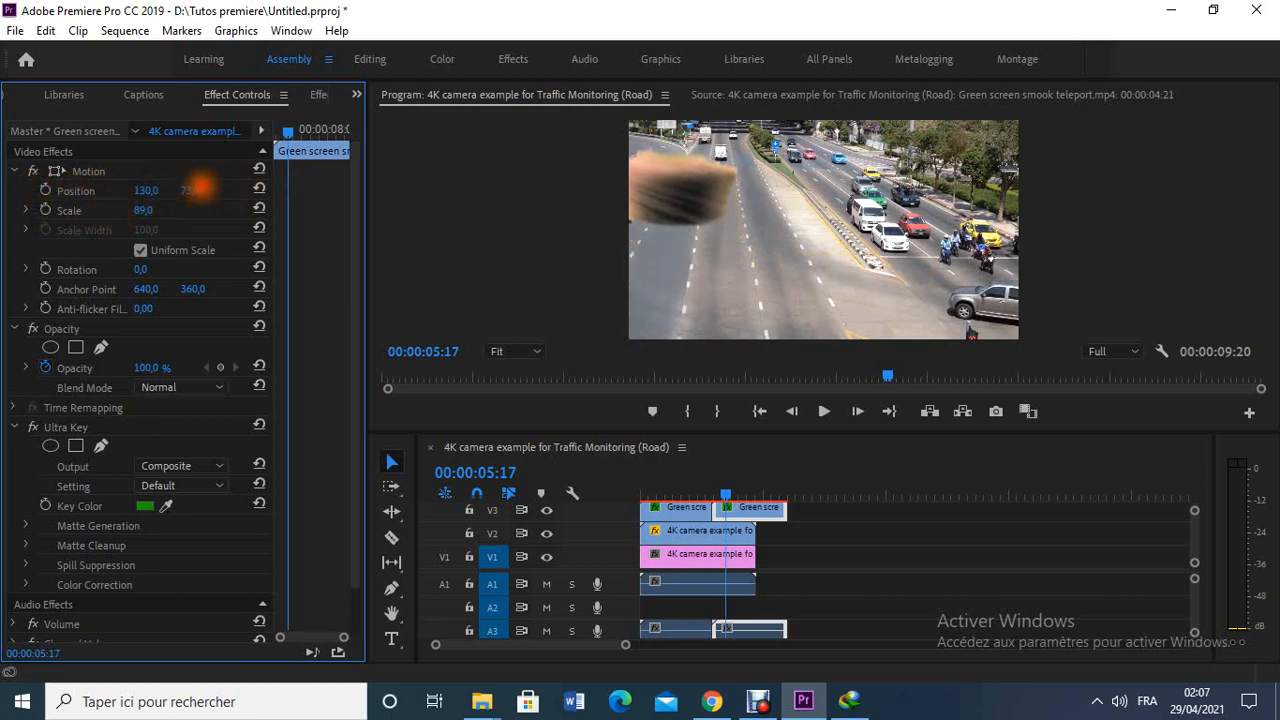
left_click_drag(165, 210, 147, 210)
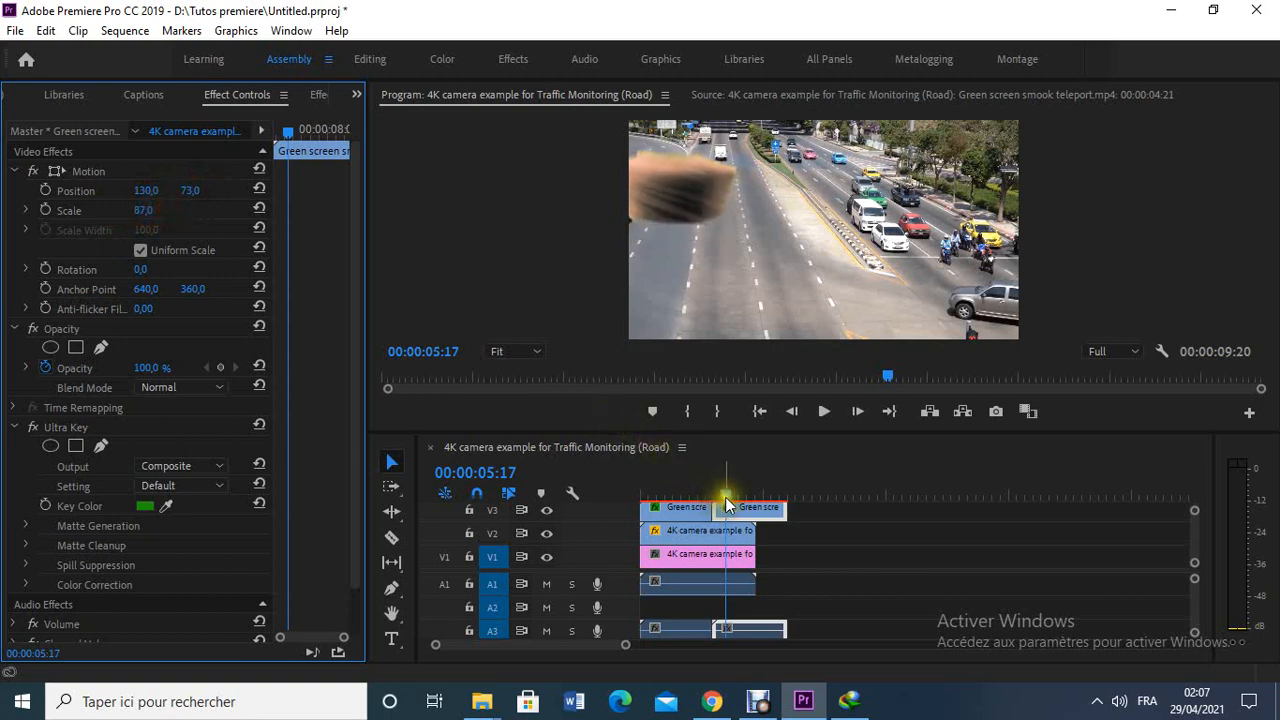
- At 00:00:01:07, set the first smoke clip's horizontal Position to 688
left_click_drag(727, 503, 659, 504)
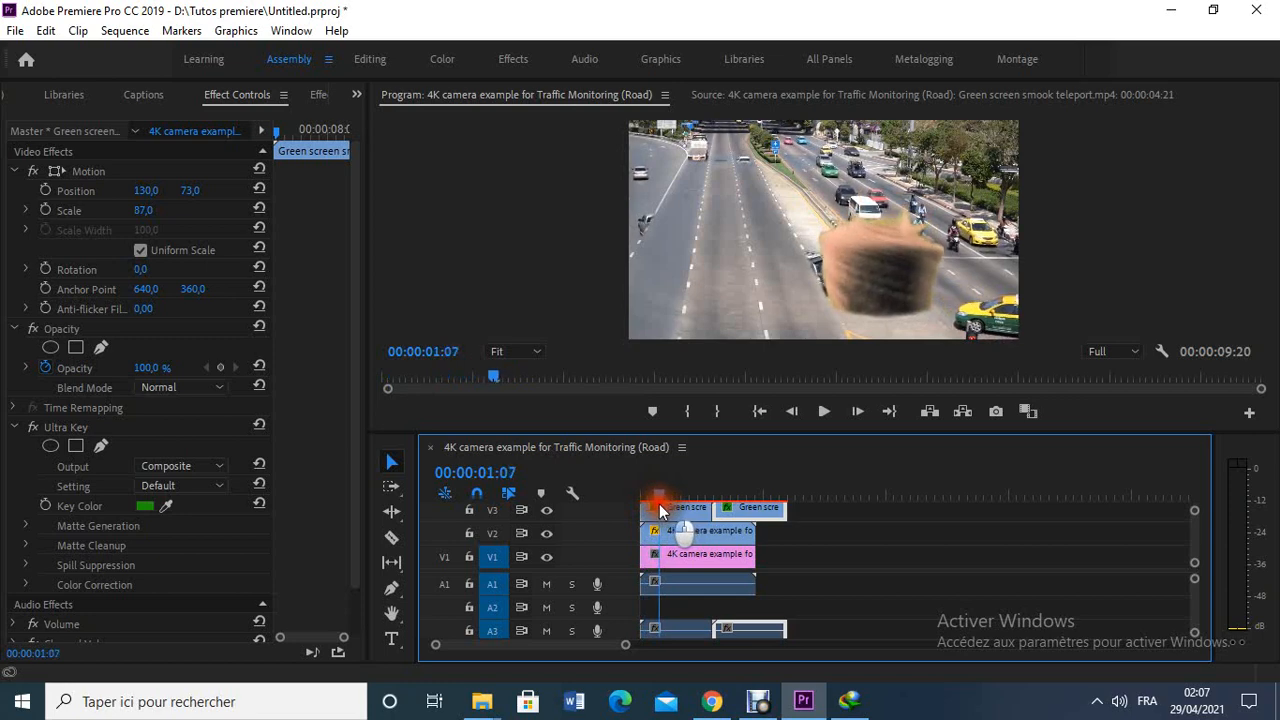
left_click(676, 511)
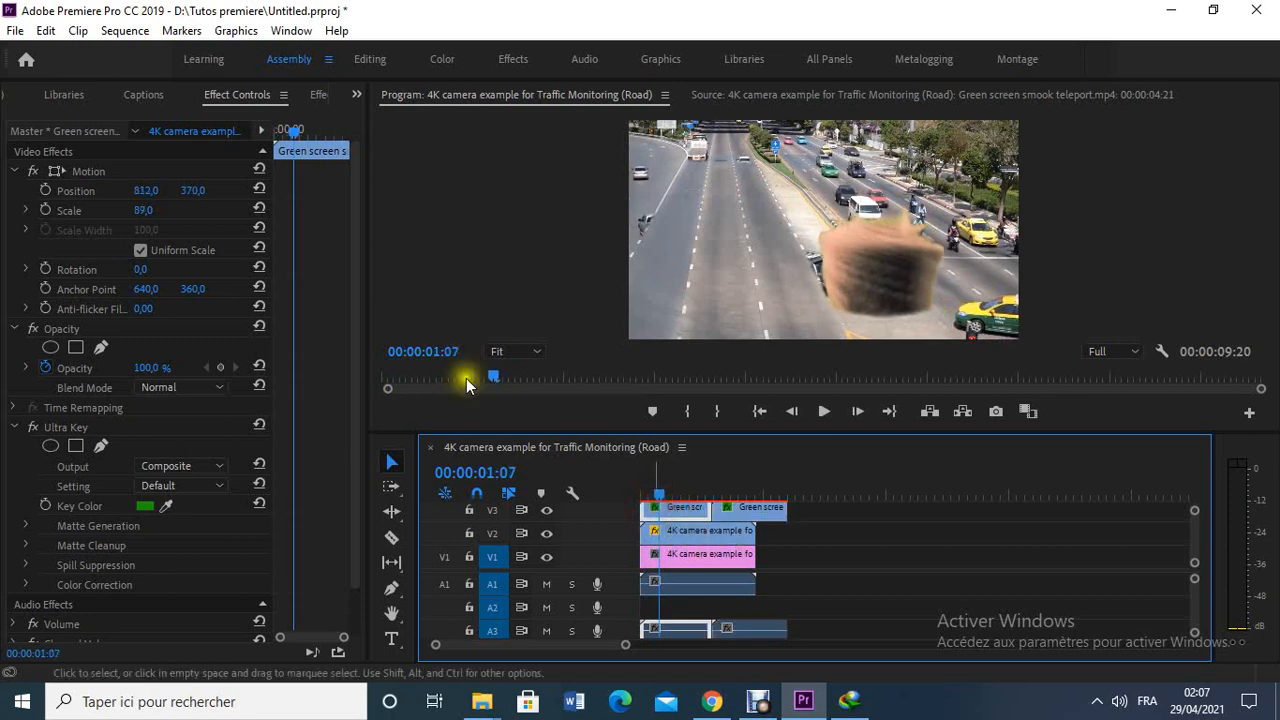
left_click_drag(146, 190, 38, 208)
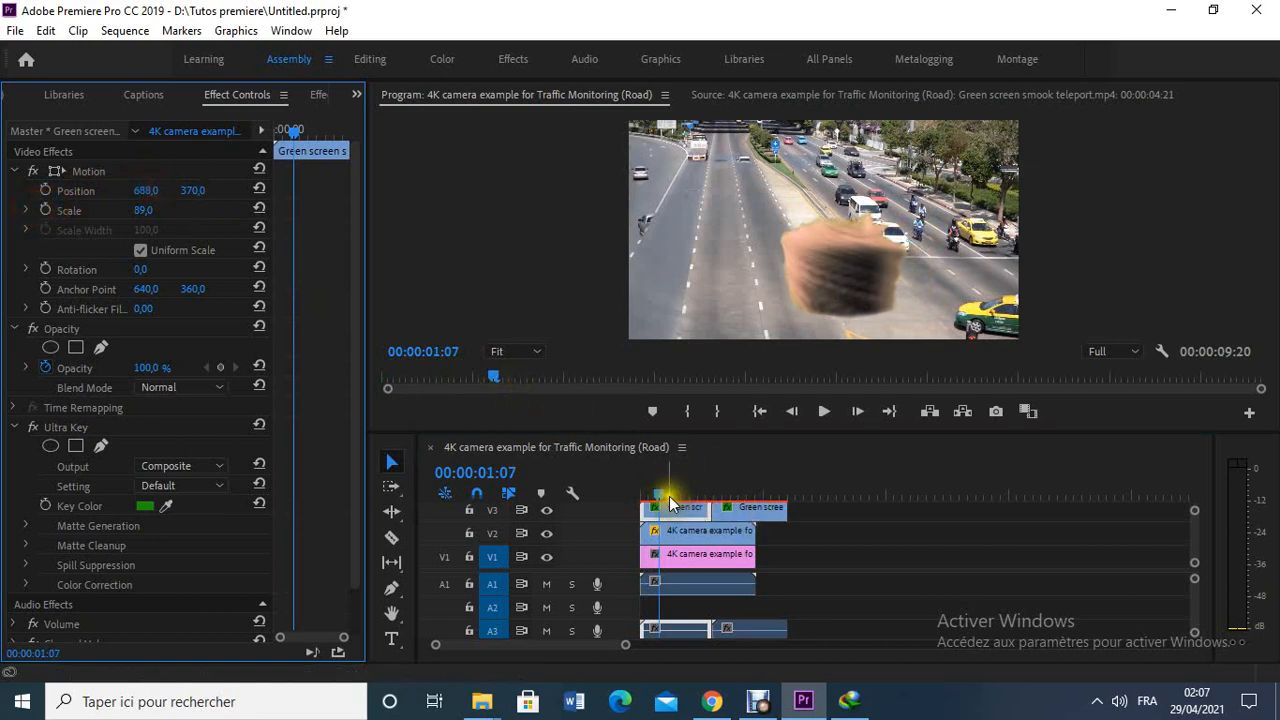
- Shift the second smoke clip earlier on V3 to start at 00:00:04:01, and set its vertical Position to 46
left_click_drag(662, 497, 723, 508)
left_click(733, 513)
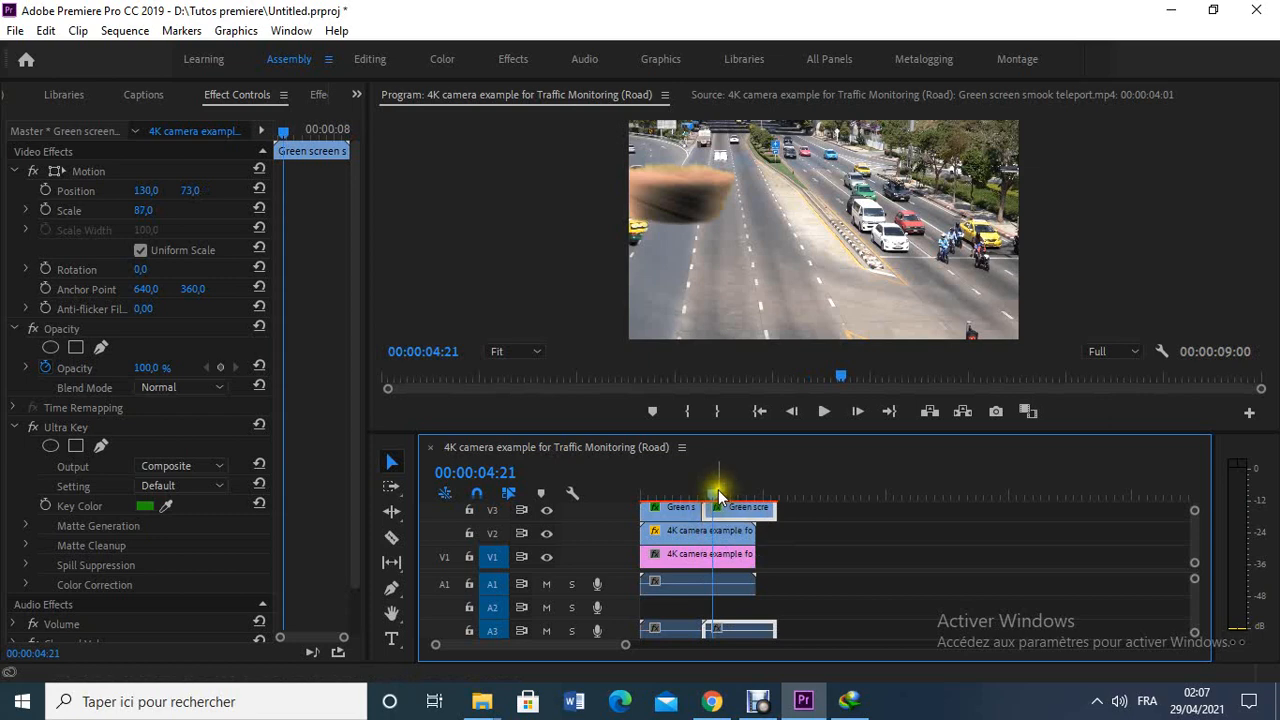
mouse_move(711, 493)
left_mouse_down()
mouse_move(679, 491)
mouse_move(703, 493)
left_mouse_up()
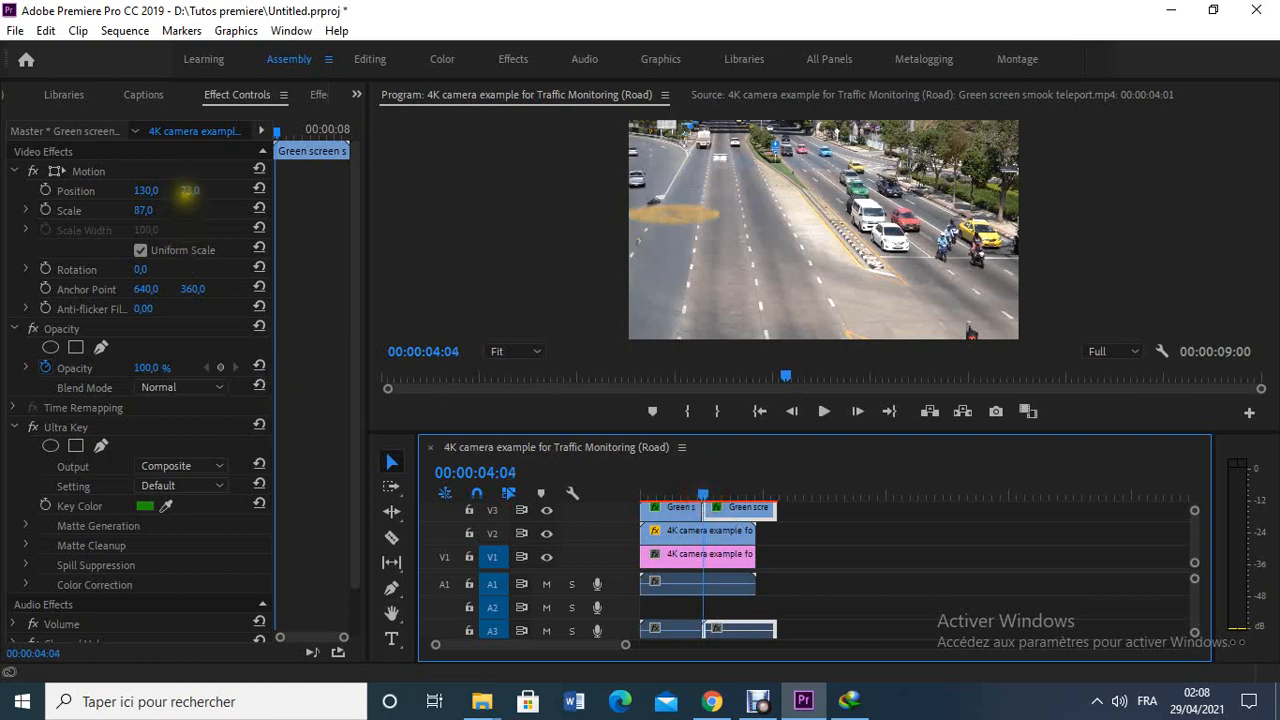
left_click(186, 190)
left_click_drag(200, 191, 158, 195)
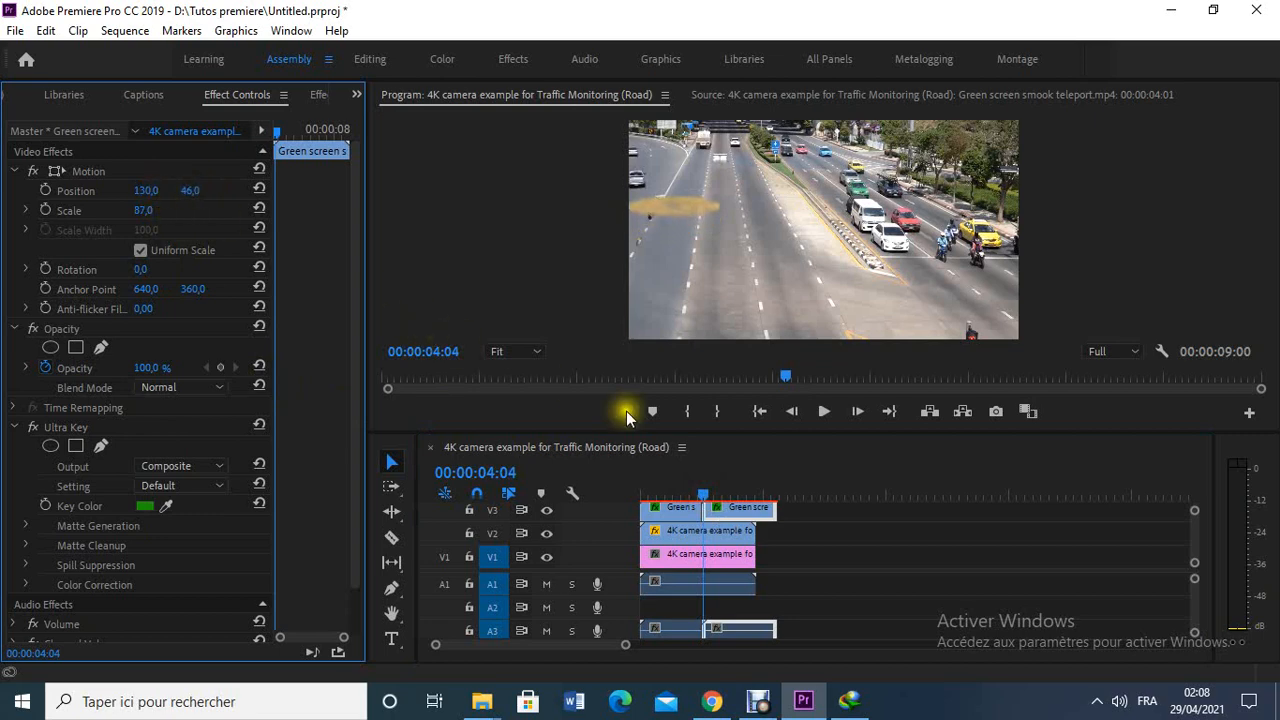
- Play the sequence from the start to check both smoke effects, and place the playhead at 00:00:07:22, just past the road footage's end
left_click_drag(702, 491, 632, 497)
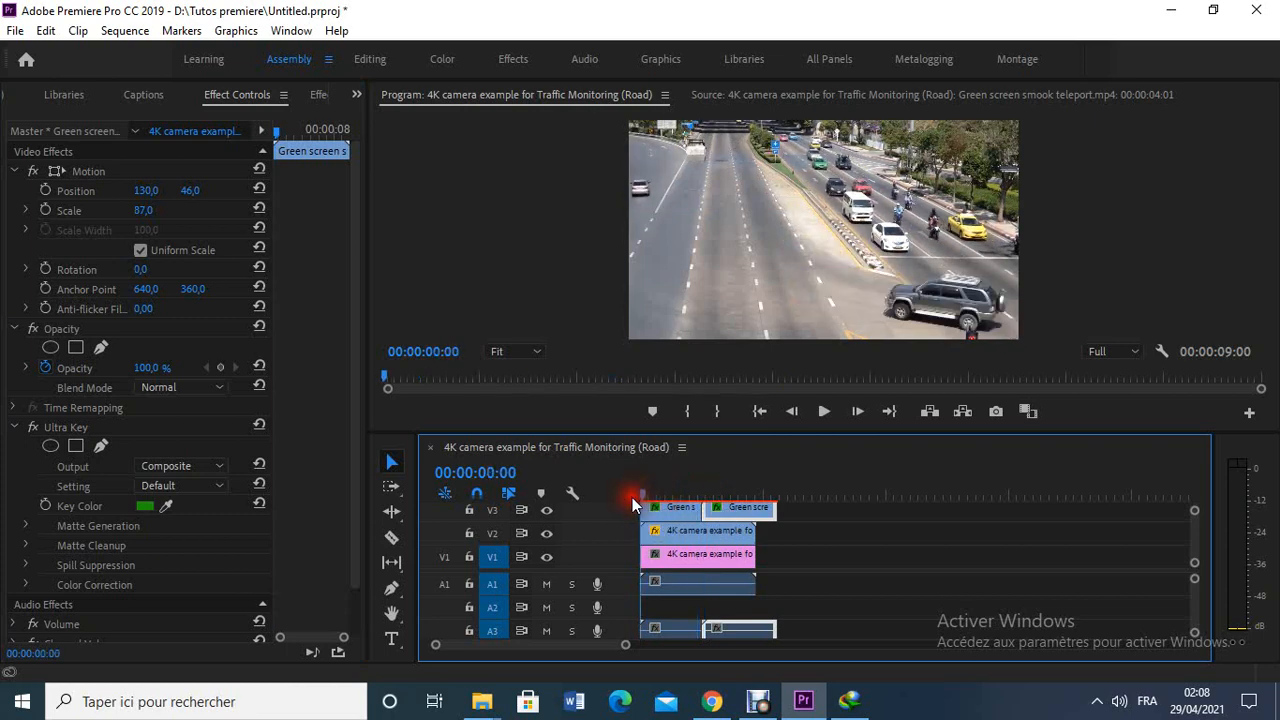
left_click(824, 414)
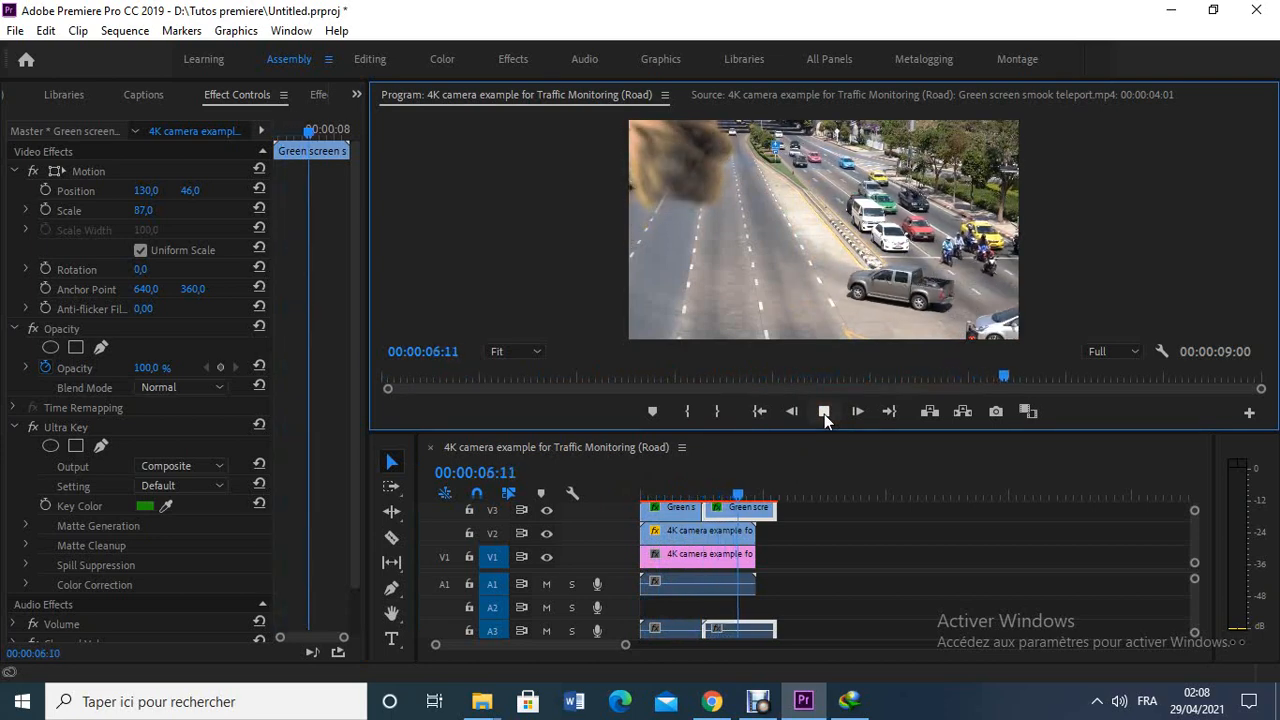
left_click(754, 494)
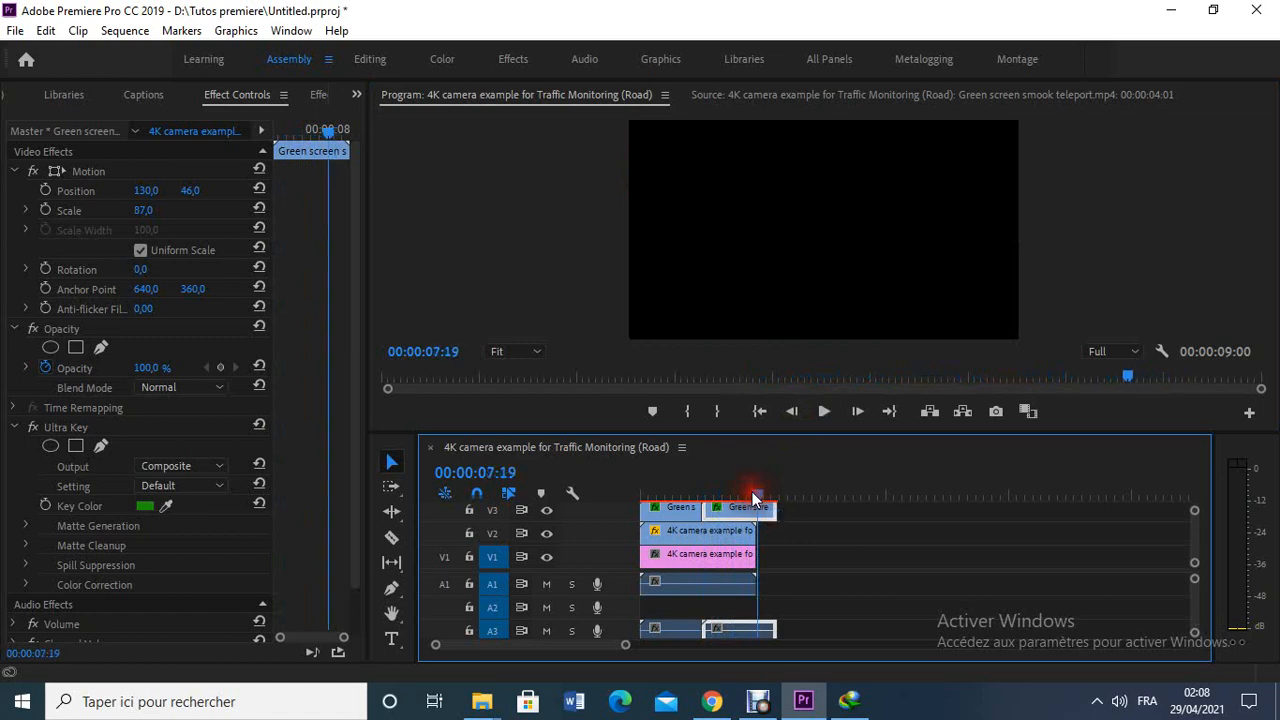
left_click_drag(757, 500, 621, 505)
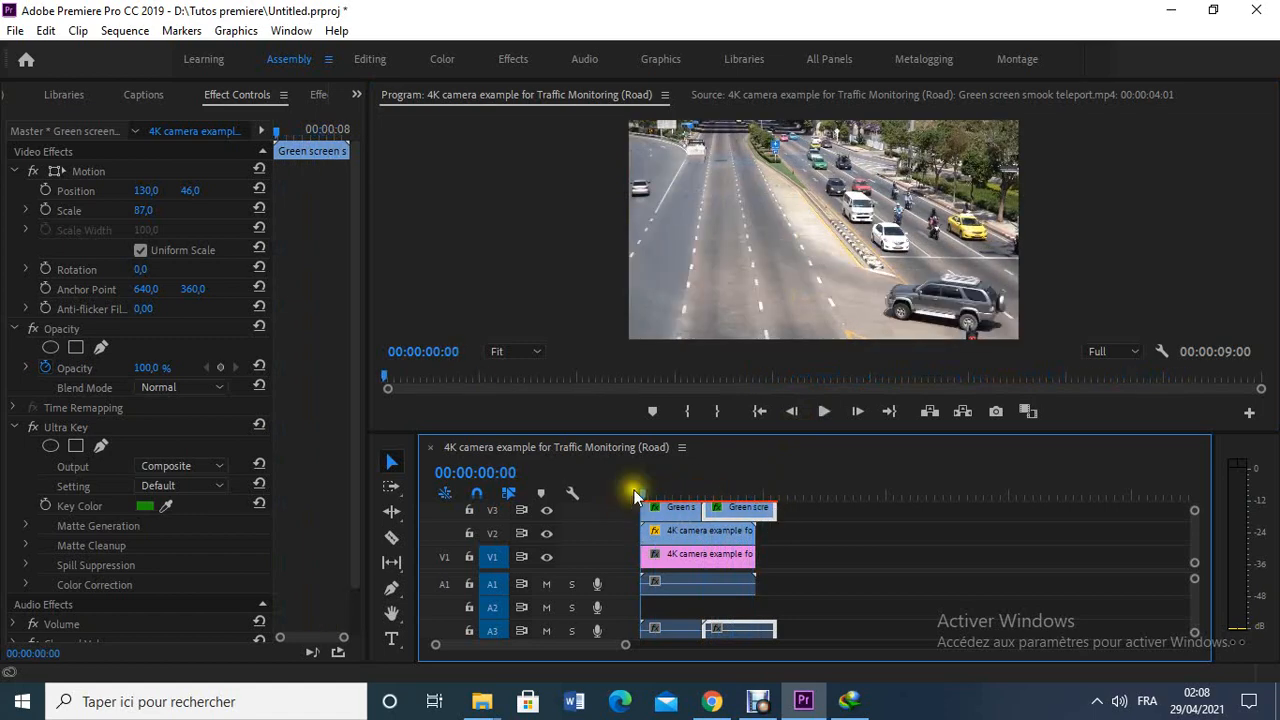
left_click(823, 414)
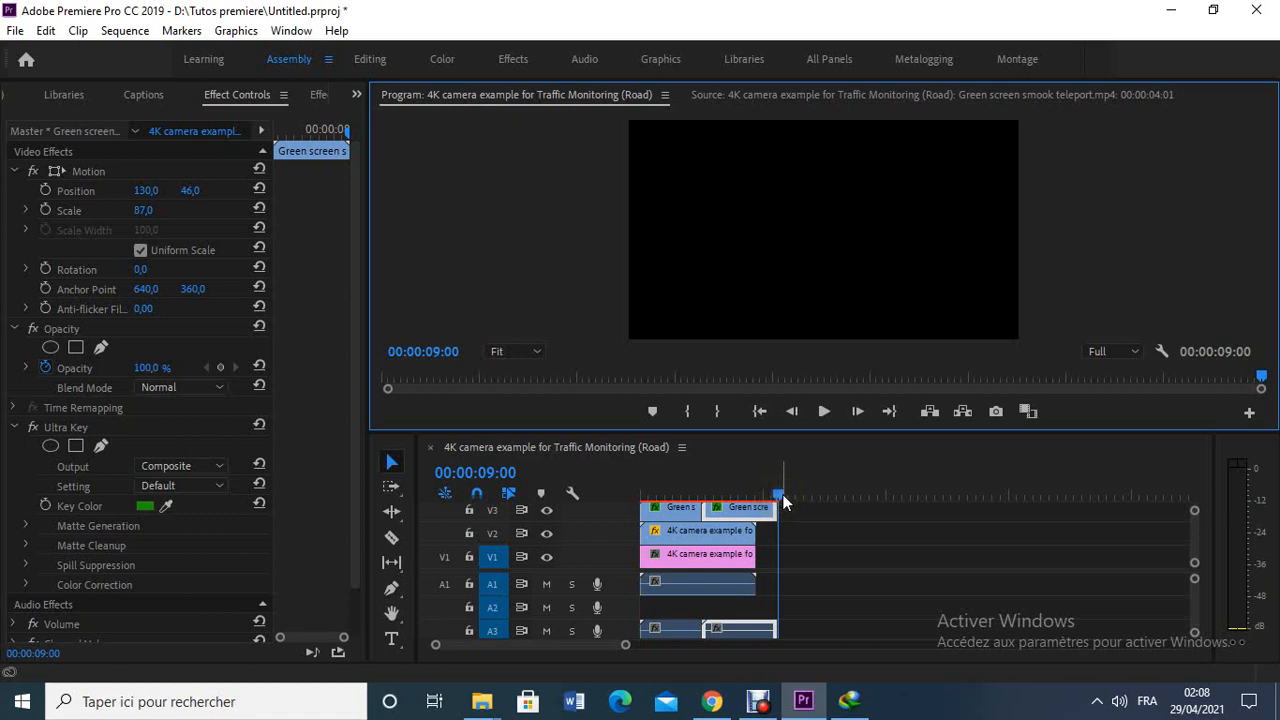
left_click(766, 494)
mouse_move(766, 494)
left_mouse_down()
mouse_move(667, 512)
mouse_move(640, 502)
mouse_move(745, 497)
mouse_move(671, 506)
mouse_move(764, 518)
left_mouse_up()
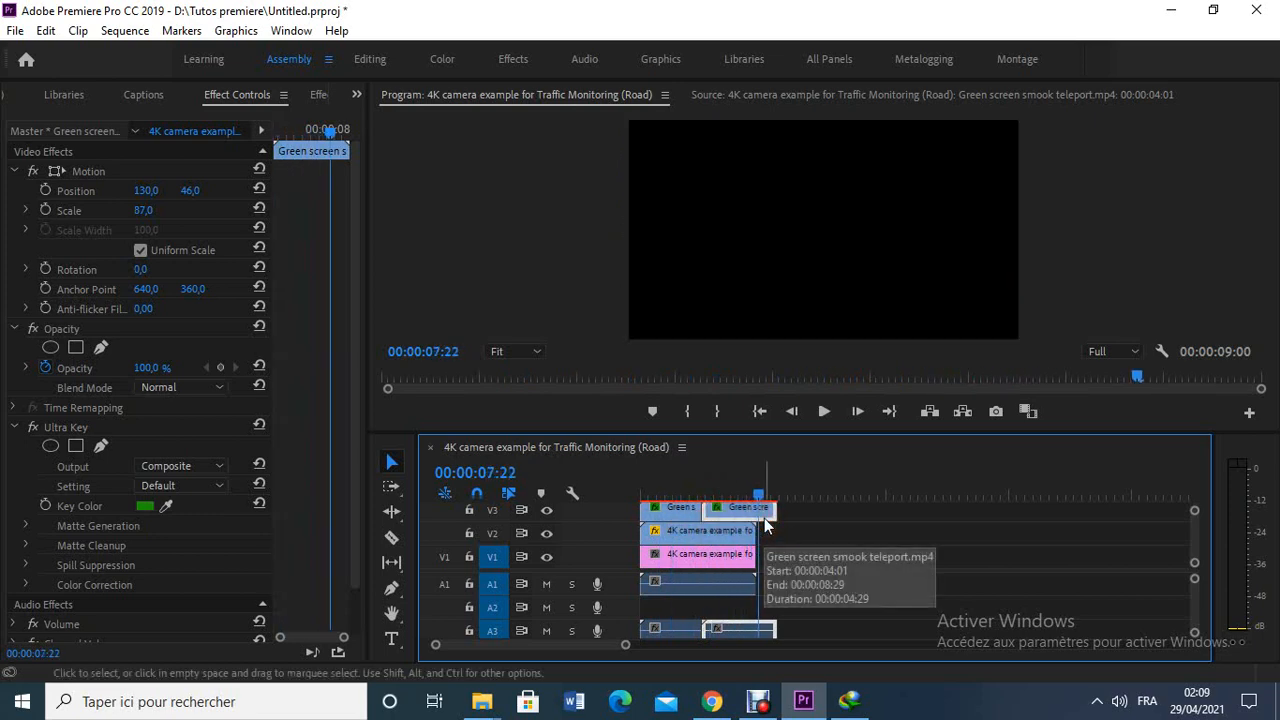